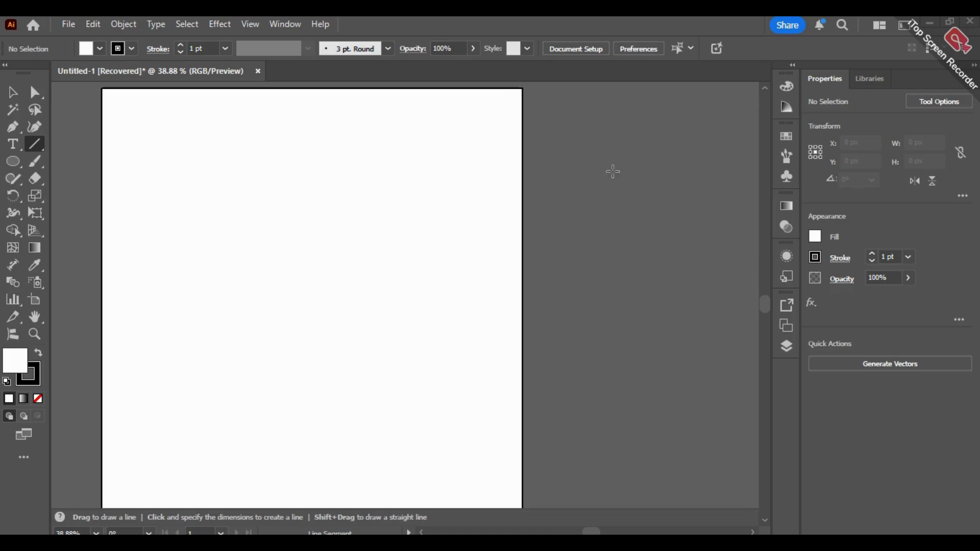
# Step: Open the Pathfinder panel and place it beside the artboard
pyautogui.click(13, 94)
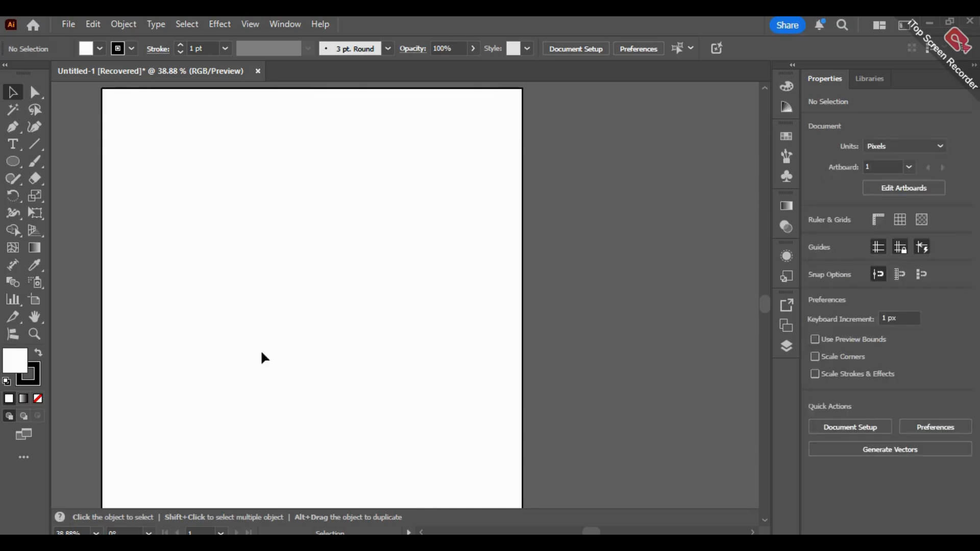
pyautogui.click(285, 23)
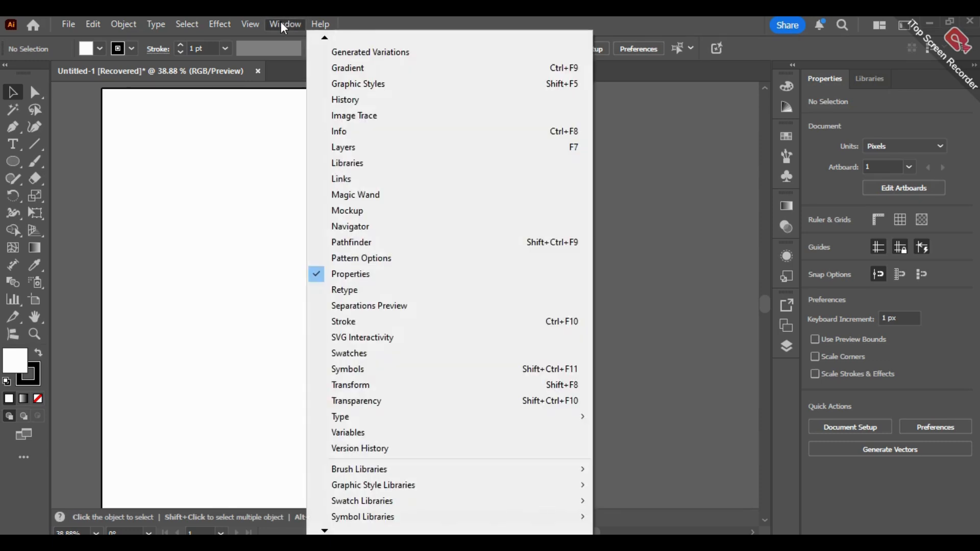
pyautogui.moveTo(323, 37)
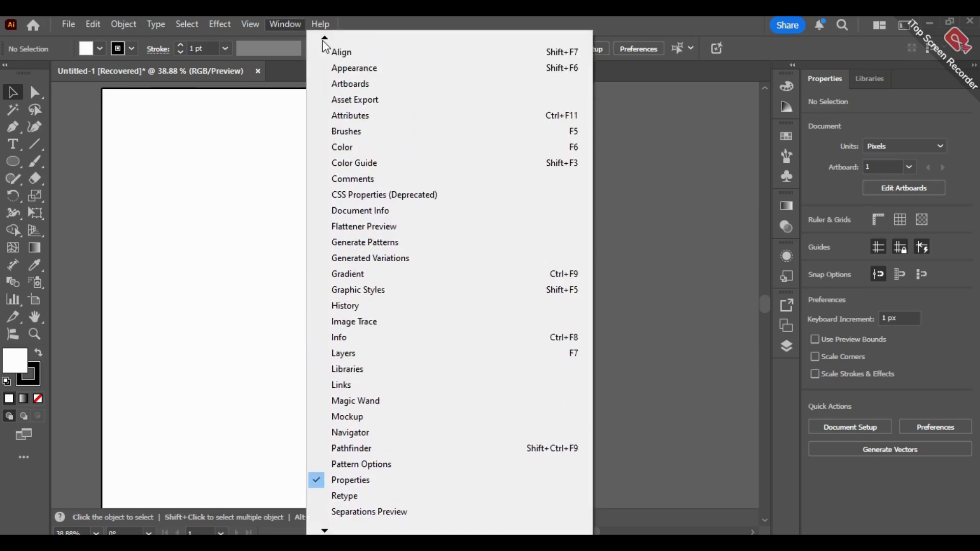
pyautogui.moveTo(324, 532)
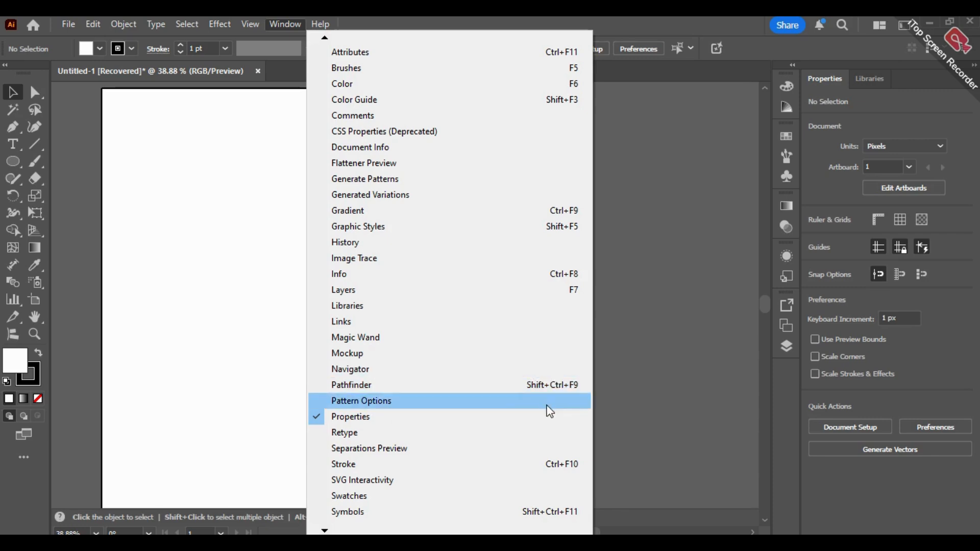
pyautogui.click(576, 389)
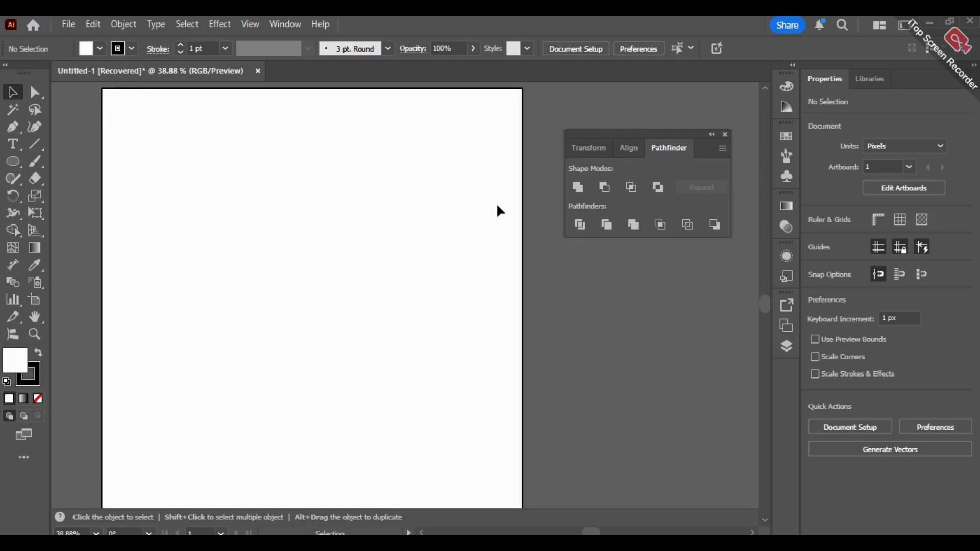
pyautogui.moveTo(665, 136)
pyautogui.mouseDown()
pyautogui.moveTo(667, 155)
pyautogui.moveTo(657, 145)
pyautogui.mouseUp()
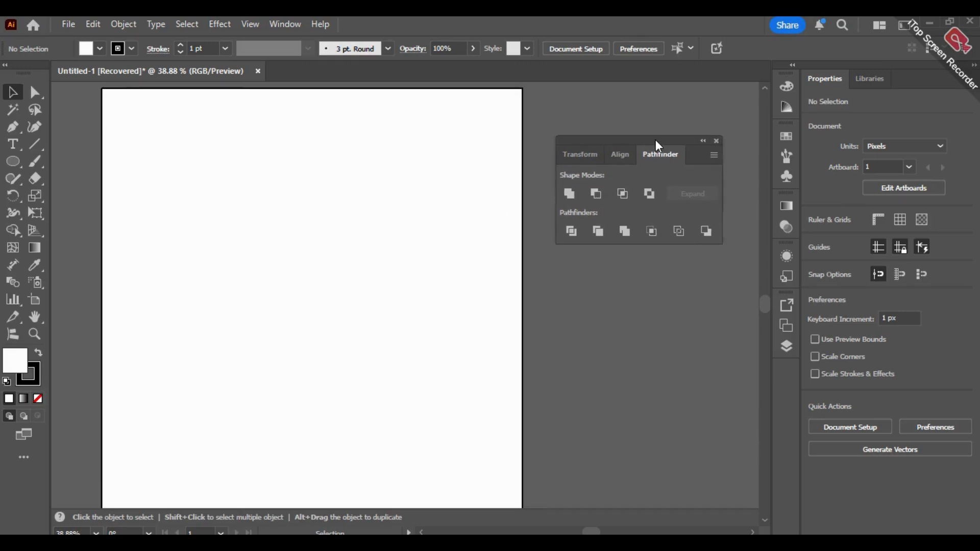
# Step: Look through the Align and Transform options grouped with Pathfinder, and return to the Pathfinder options
pyautogui.click(623, 155)
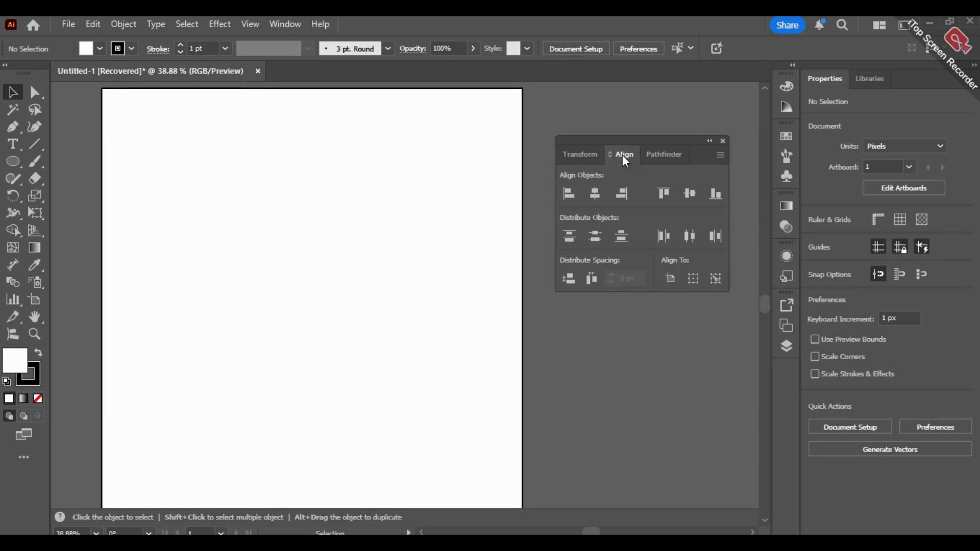
pyautogui.click(572, 154)
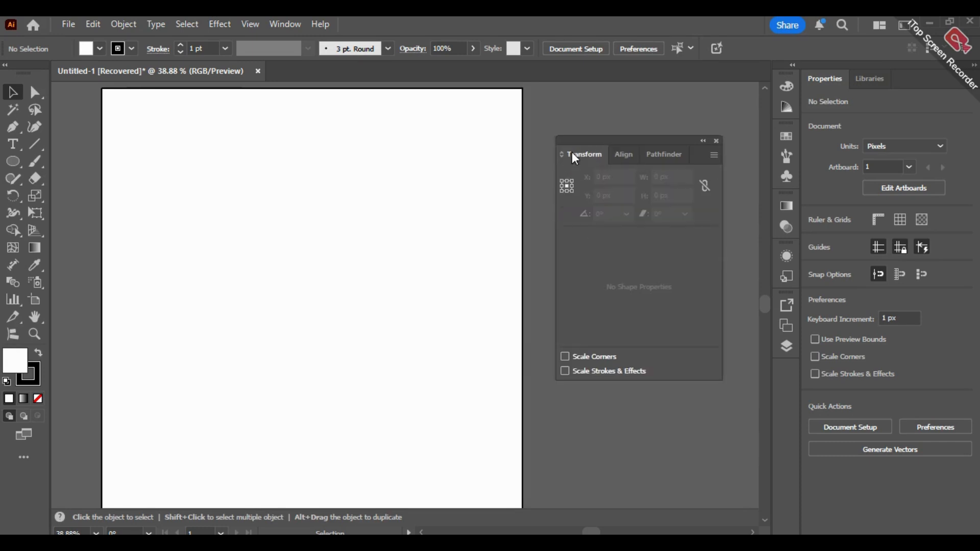
pyautogui.click(628, 158)
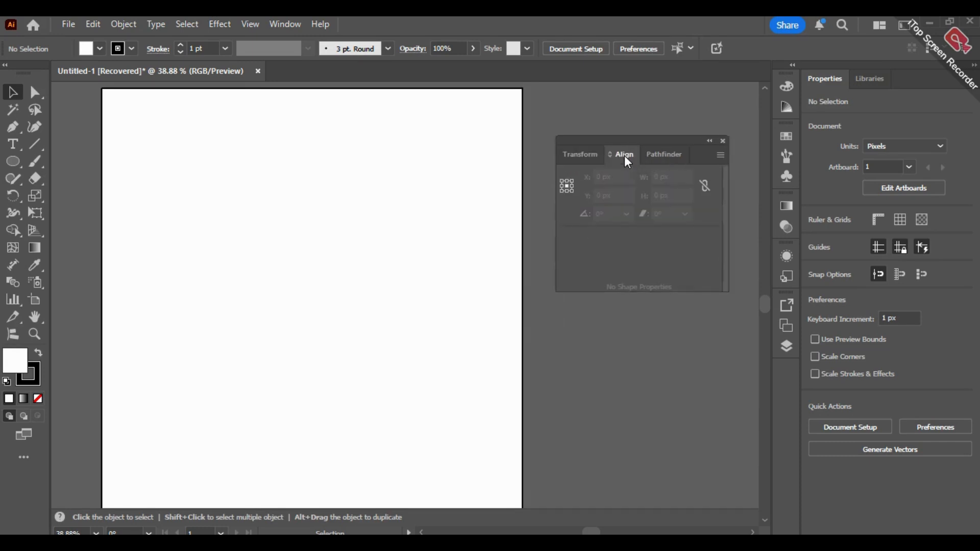
pyautogui.click(664, 155)
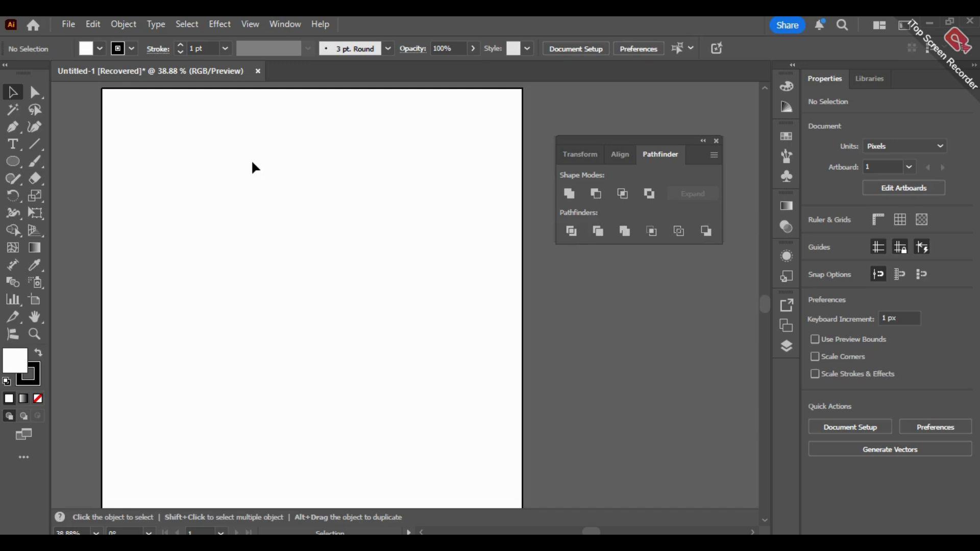
# Step: Draw a circle about 283 px in diameter and duplicate it horizontally to the right so the copy overlaps it by half
pyautogui.press('l')
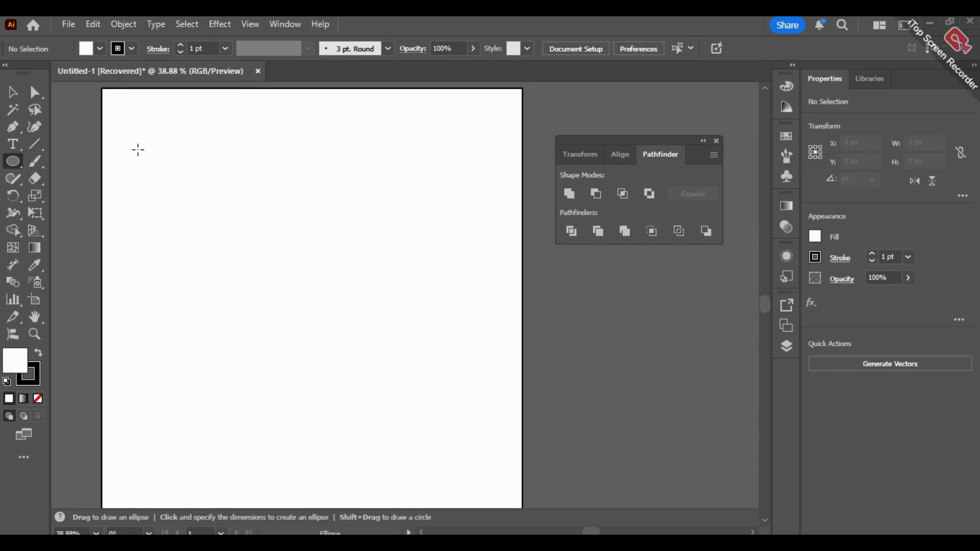
pyautogui.moveTo(152, 173); pyautogui.dragTo(260, 281)
pyautogui.press('v')
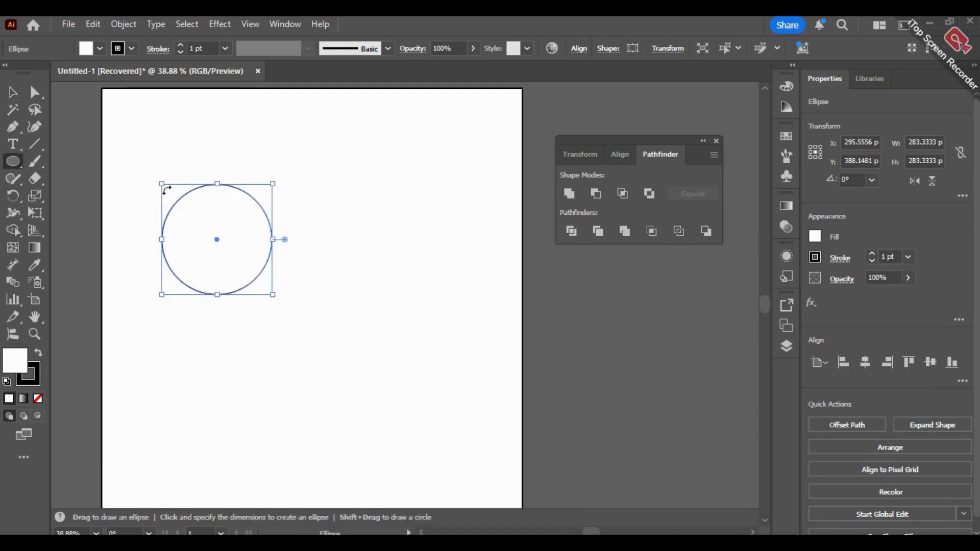
pyautogui.press('v')
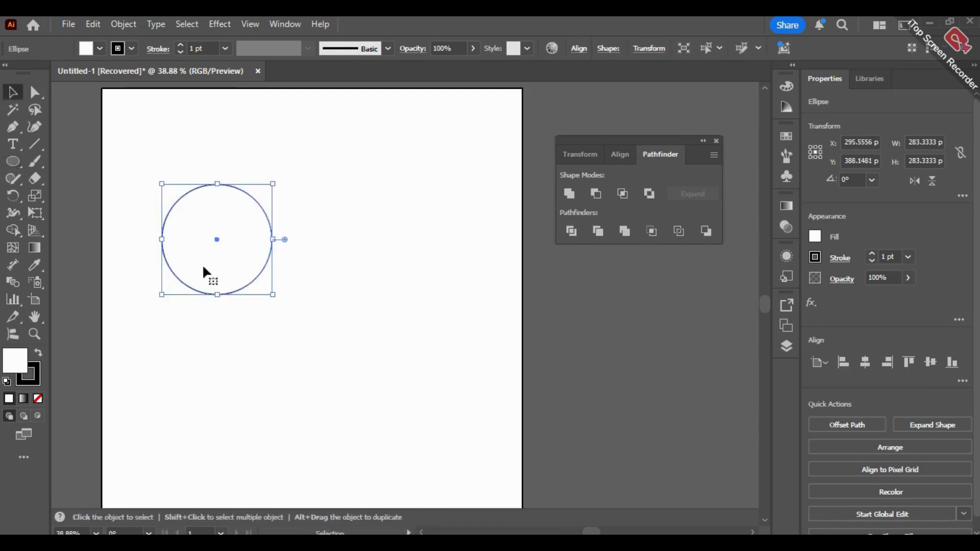
pyautogui.moveTo(217, 240); pyautogui.dragTo(217, 240)
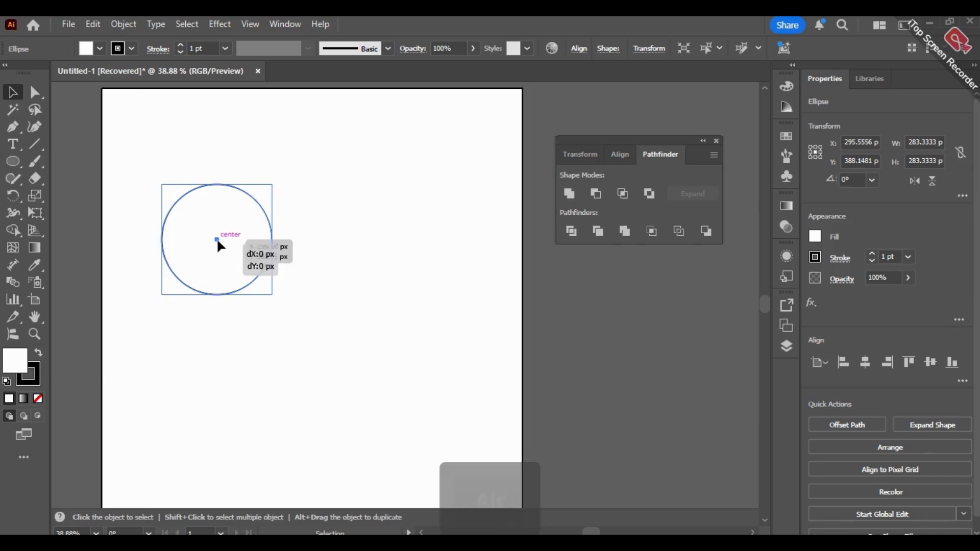
pyautogui.moveTo(217, 238); pyautogui.dragTo(272, 240)
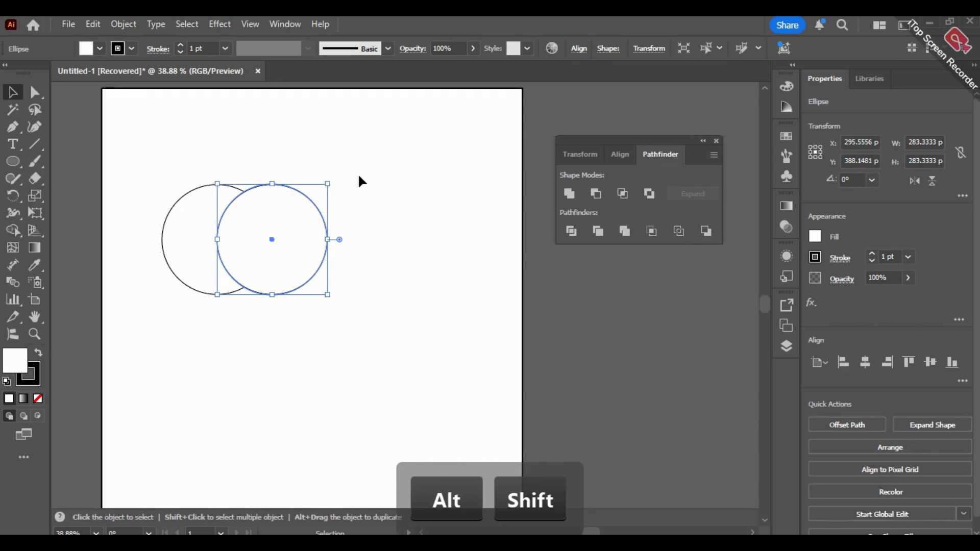
# Step: Unite the two overlapping circles into a single shape and check it by selecting and deselecting it
pyautogui.hotkey('ctrl', 'a')
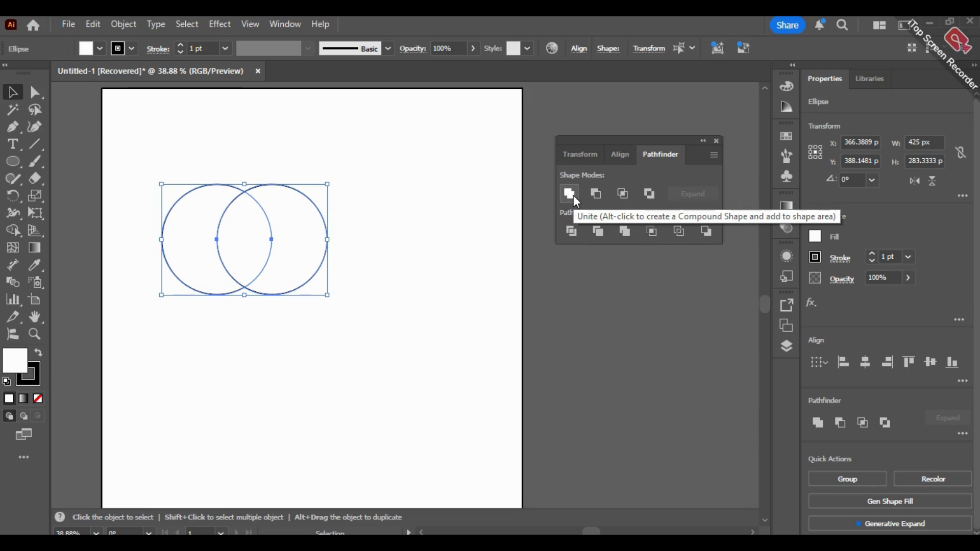
pyautogui.click(574, 195)
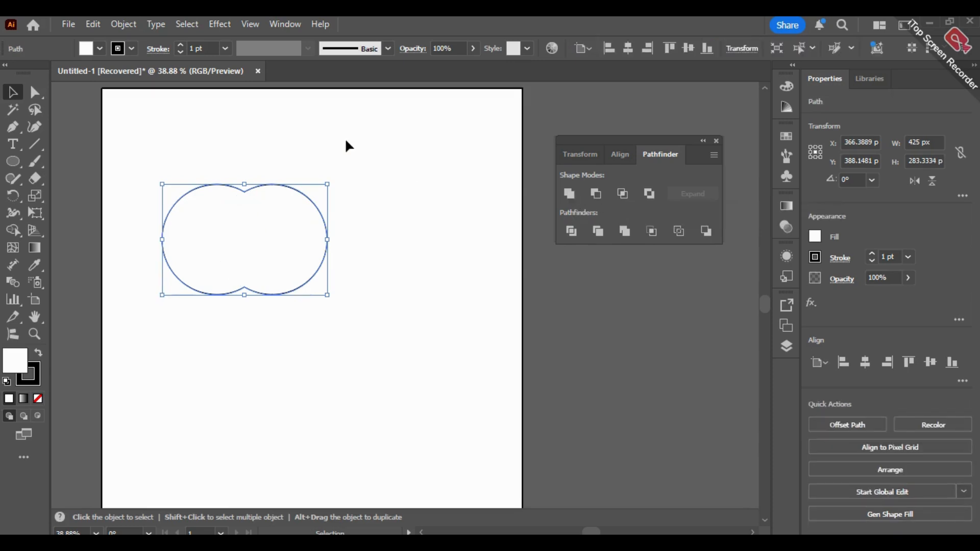
pyautogui.click(340, 202)
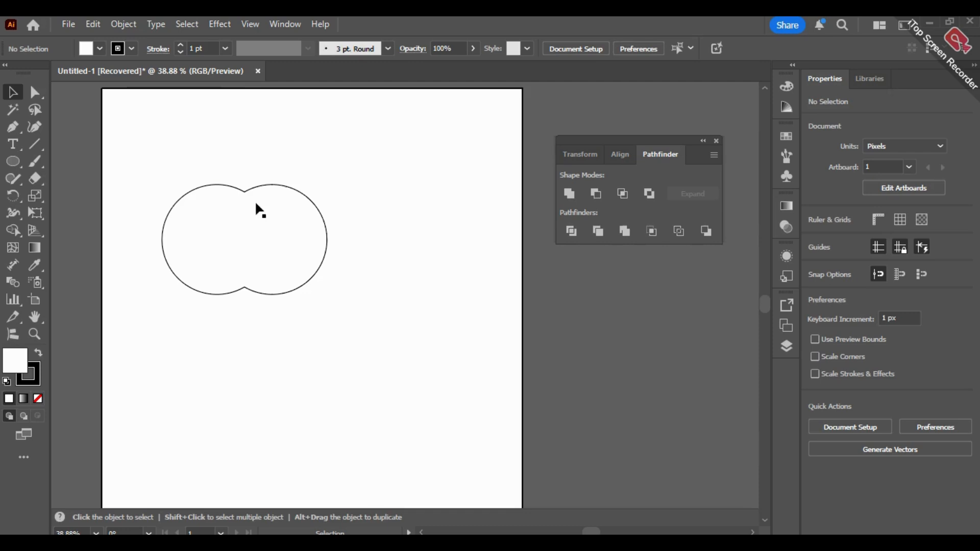
pyautogui.click(255, 250)
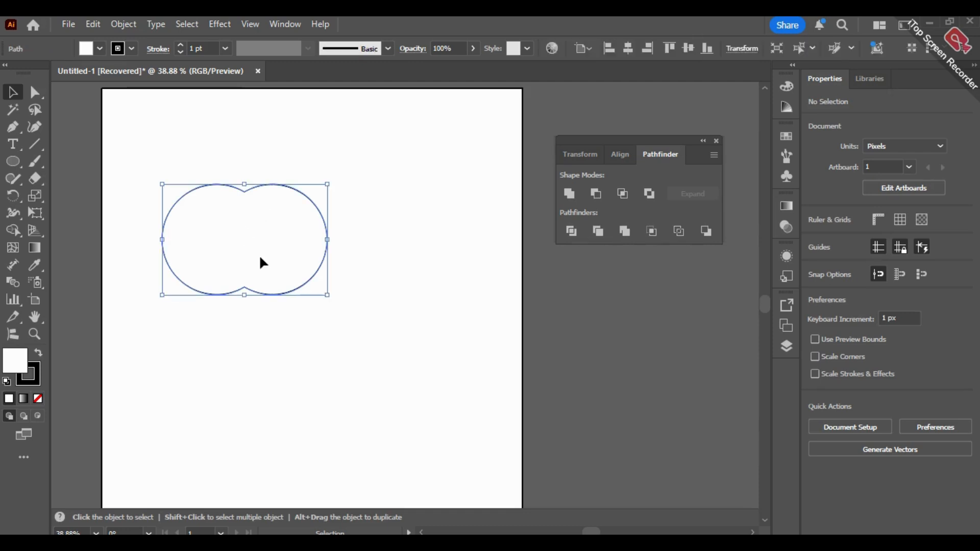
pyautogui.click(174, 281)
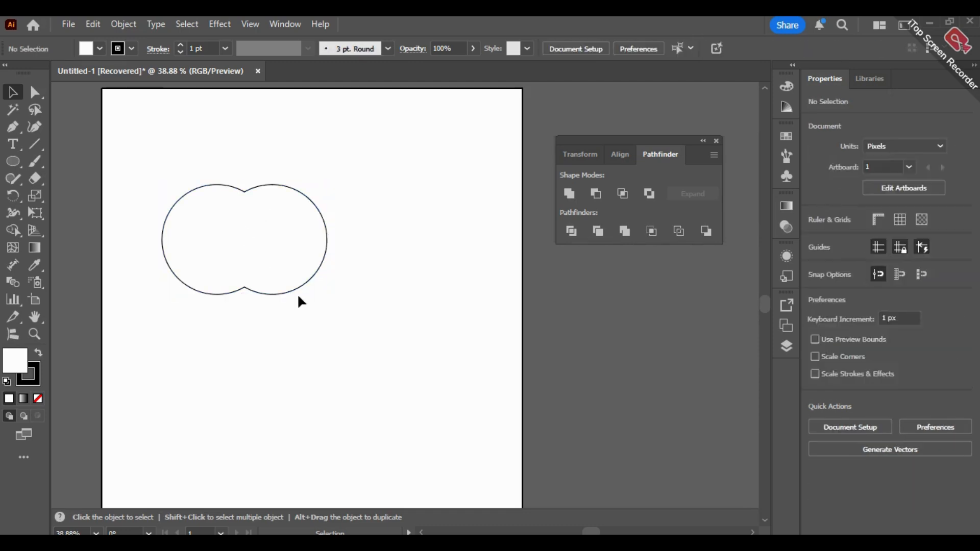
# Step: Subtract the front circle from the back circle with Minus Front to form a crescent, and undo the subtraction
pyautogui.press('ctrl')
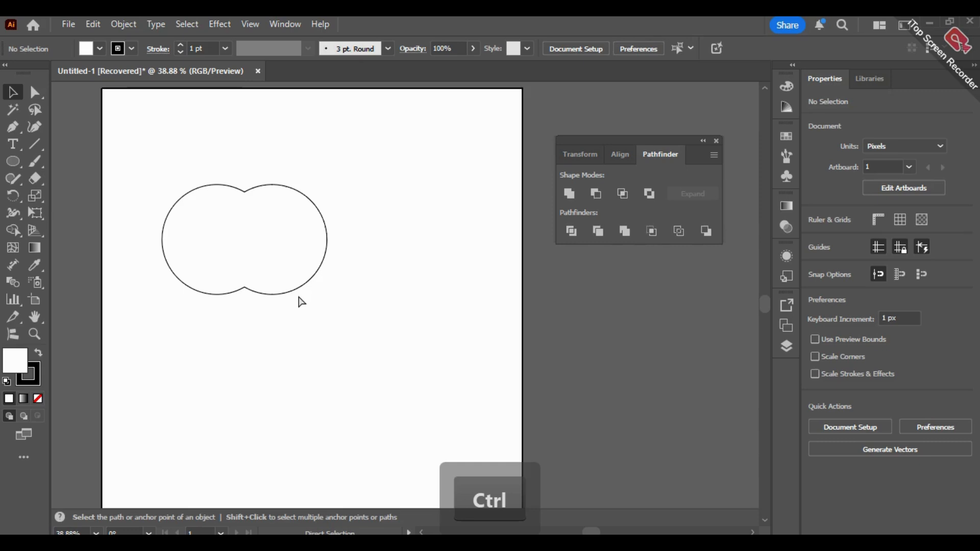
pyautogui.hotkey('ctrl', 'a')
pyautogui.click(596, 194)
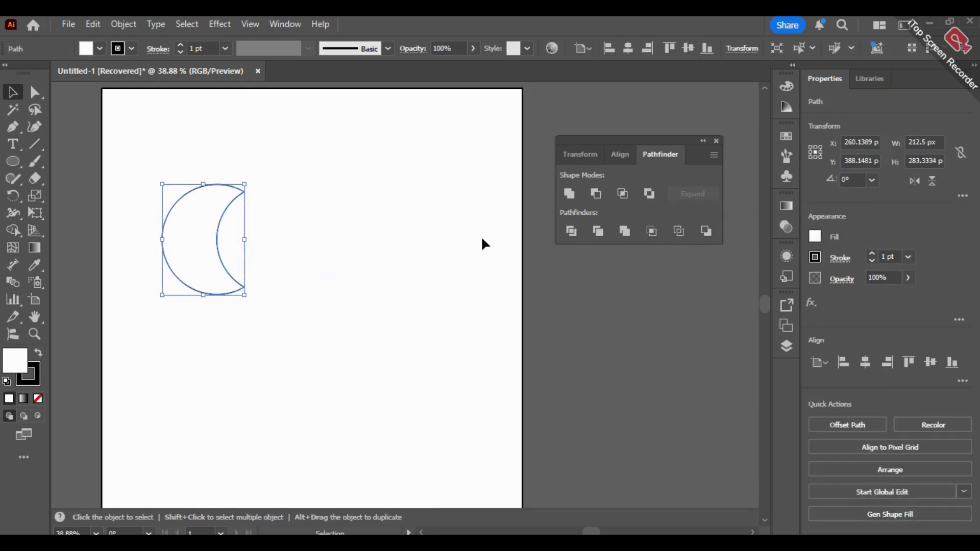
pyautogui.click(419, 258)
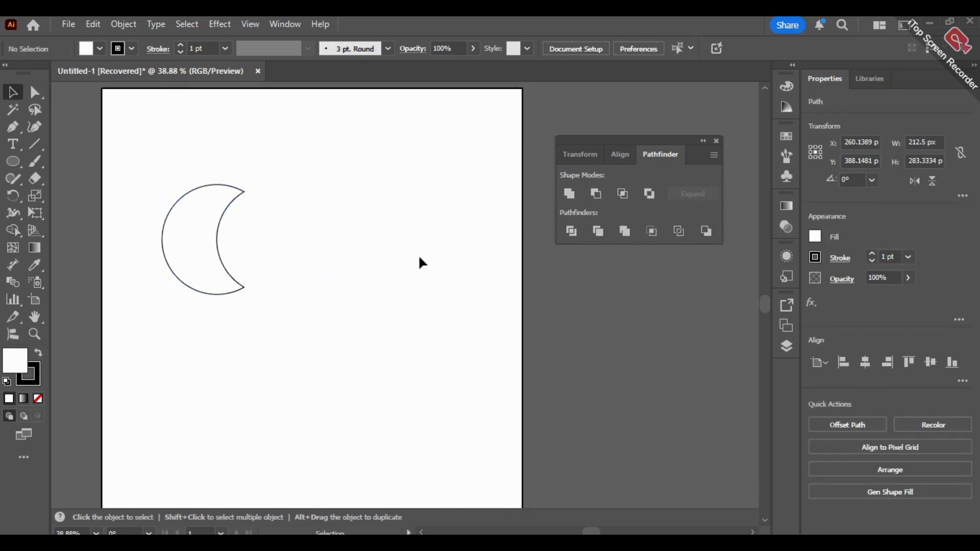
pyautogui.hotkey('ctrl', 'z')
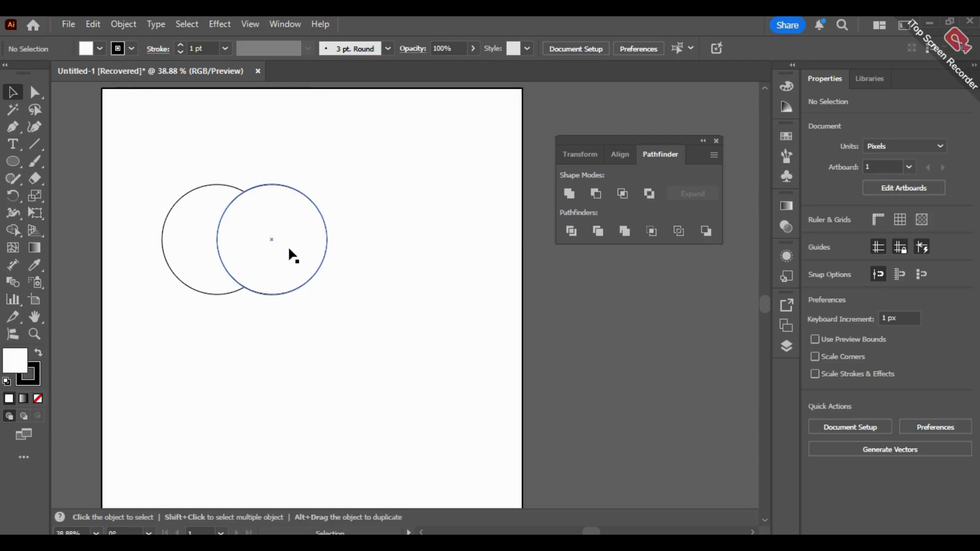
# Step: Try offsetting the front circle up and left and intersecting the two overlapping circles, and undo both attempts
pyautogui.moveTo(303, 233); pyautogui.dragTo(296, 229)
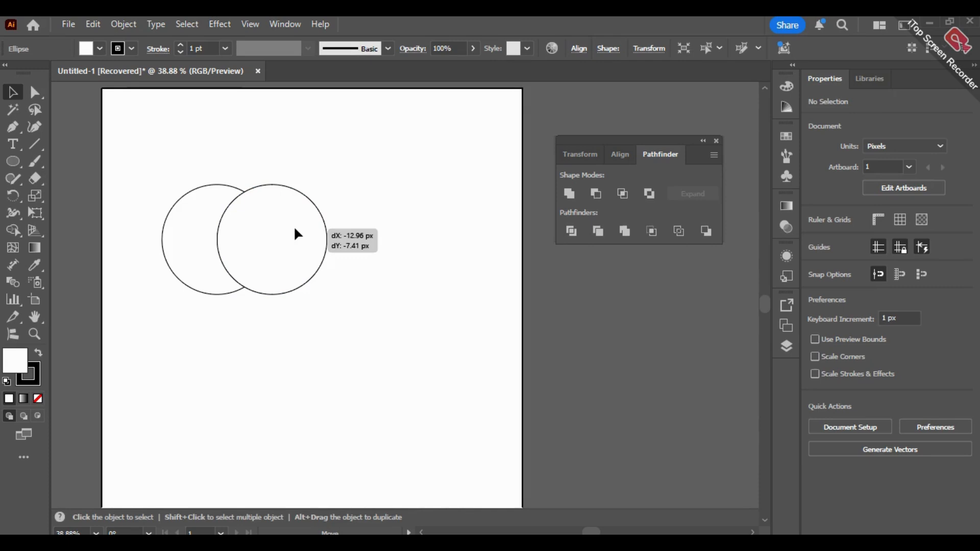
pyautogui.moveTo(295, 229); pyautogui.dragTo(271, 218)
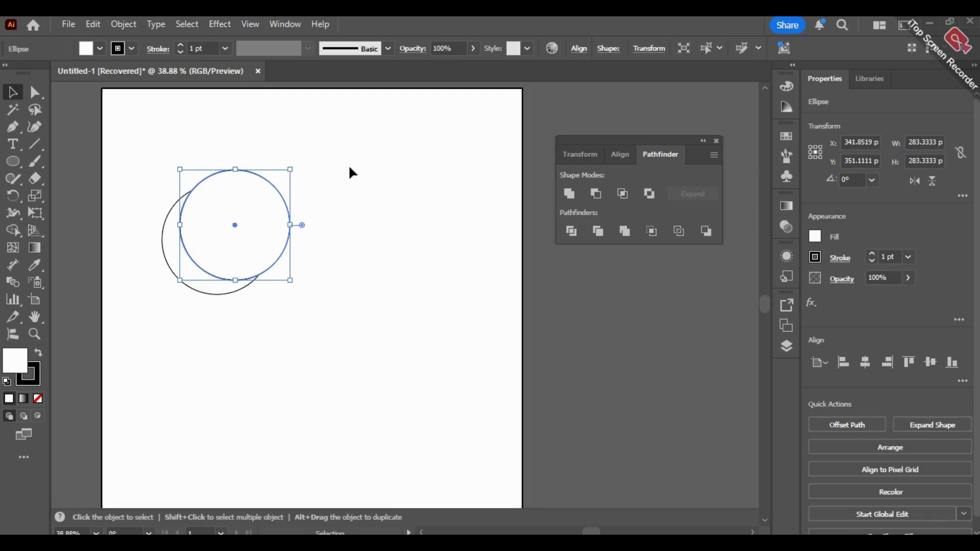
pyautogui.hotkey('ctrl', 'z')
pyautogui.hotkey('ctrl', 'z')
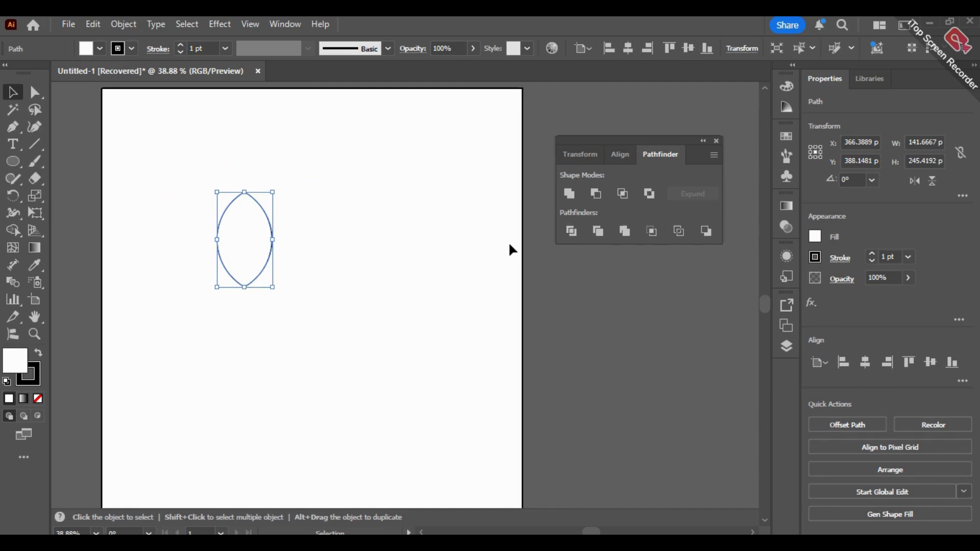
pyautogui.hotkey('ctrl', 'z')
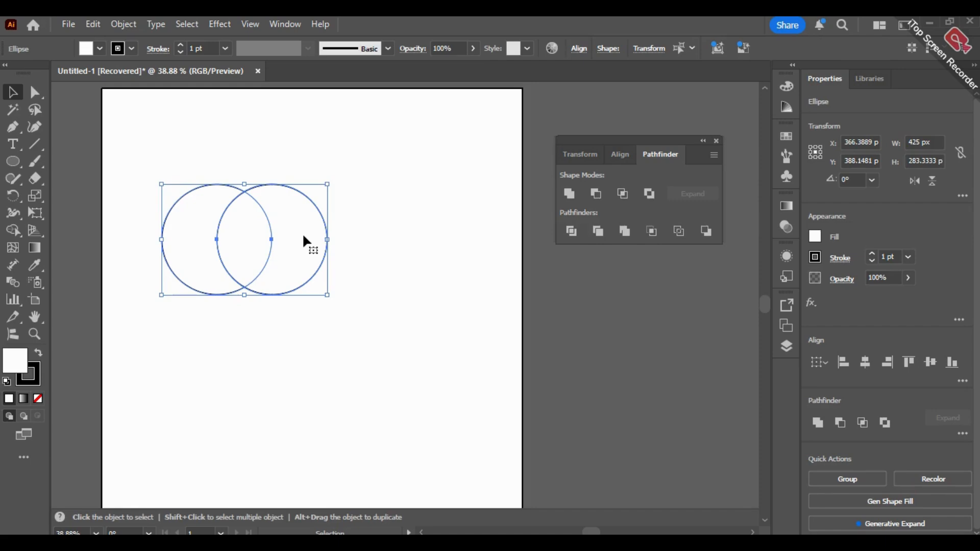
# Step: Move the front circle right, clear of the other one, and try to intersect the two separated circles
pyautogui.hotkey('ctrl', 'shift', 'a')
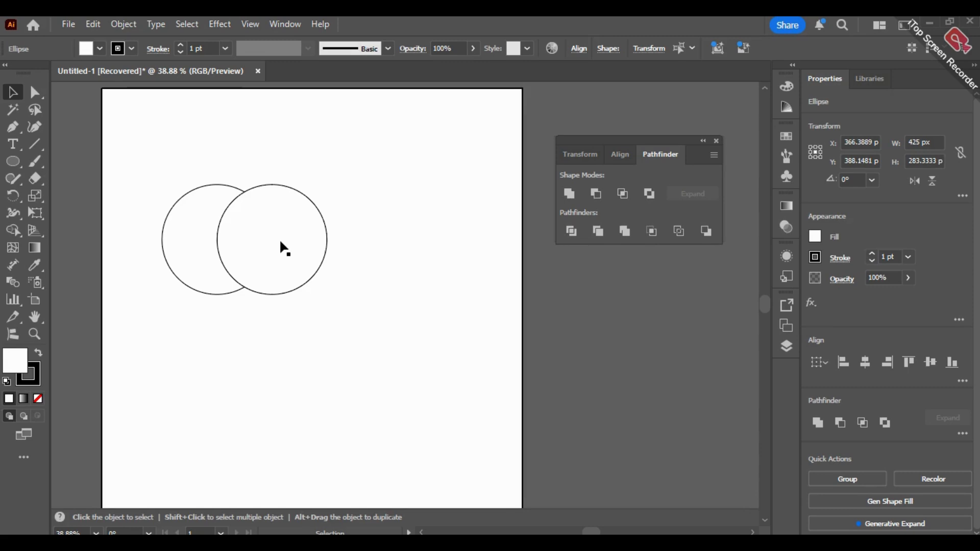
pyautogui.moveTo(280, 242); pyautogui.dragTo(354, 242)
pyautogui.click(193, 305)
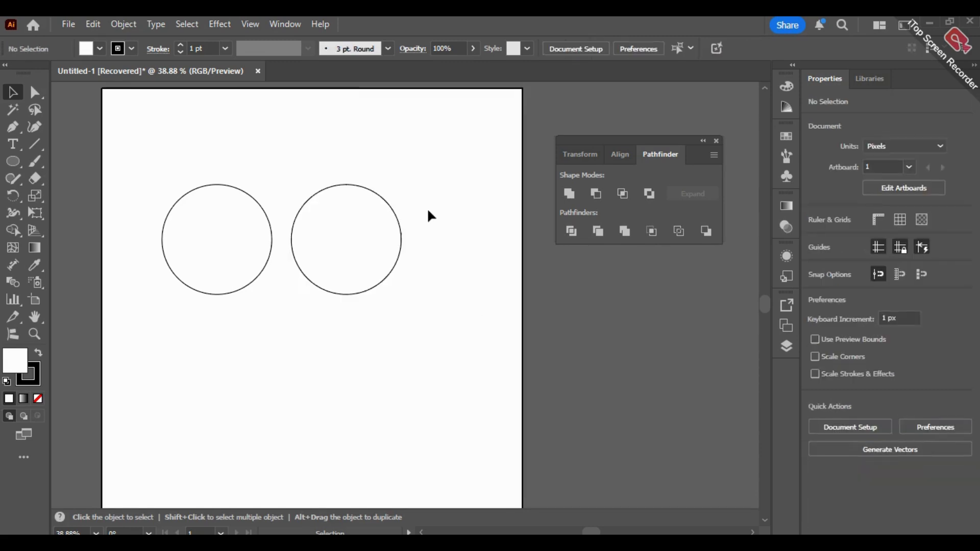
pyautogui.moveTo(437, 137); pyautogui.dragTo(168, 365)
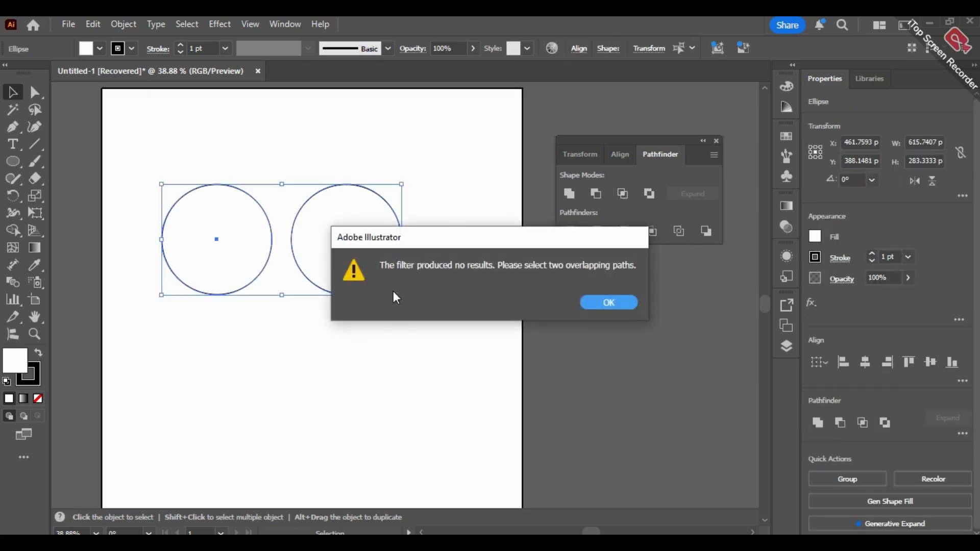
pyautogui.click(595, 299)
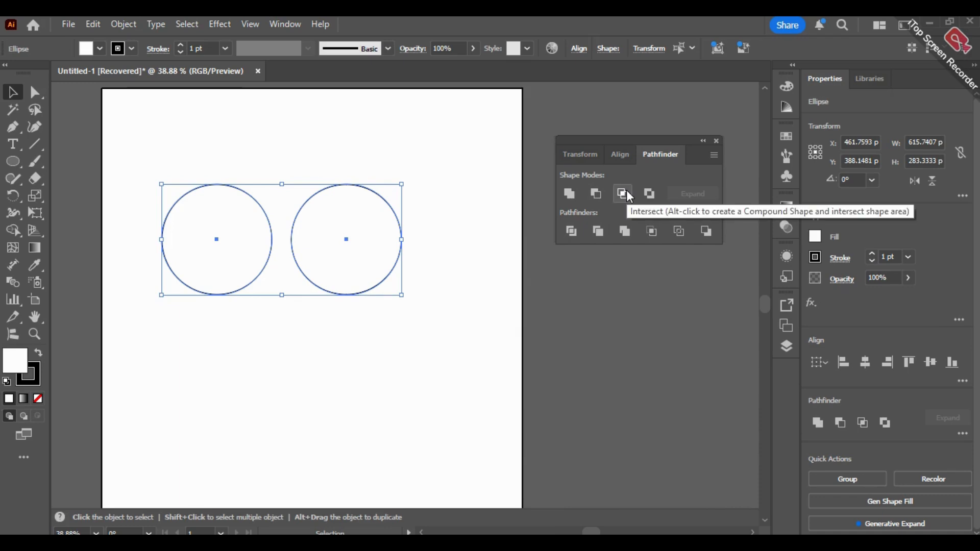
# Step: Undo moving the circle away, split the overlapping circles into grouped pieces along their overlap, and deselect them
pyautogui.hotkey('ctrl', 'z')
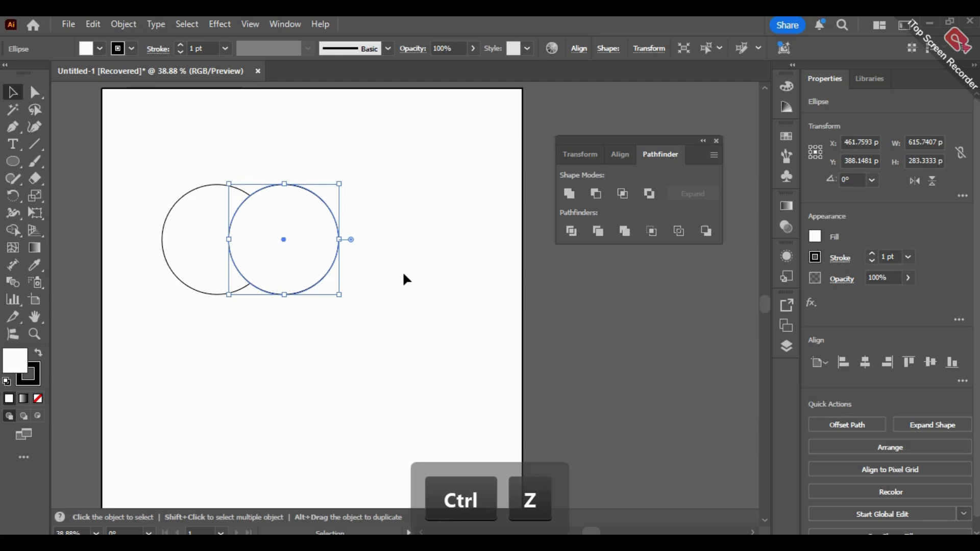
pyautogui.hotkey('ctrl', 'z')
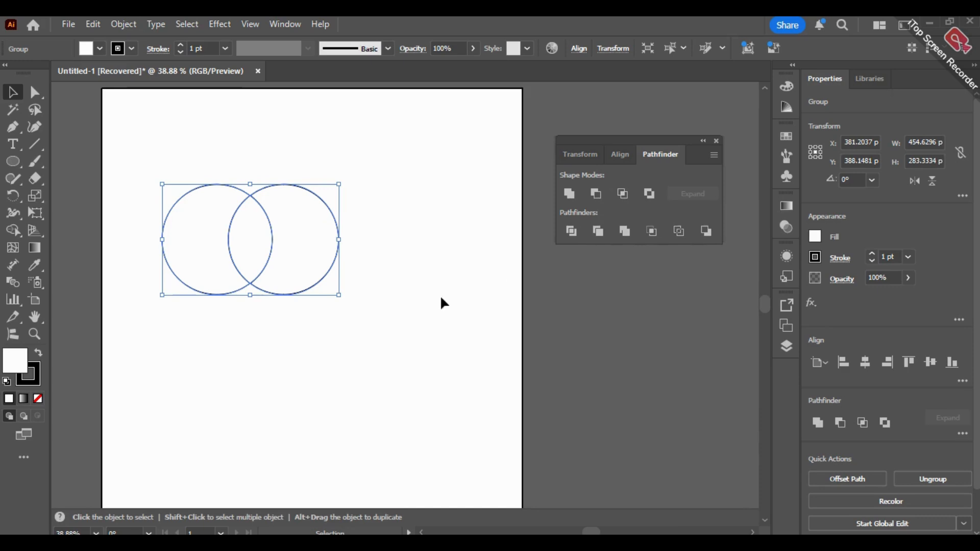
pyautogui.hotkey('ctrl', 'shift', 'a')
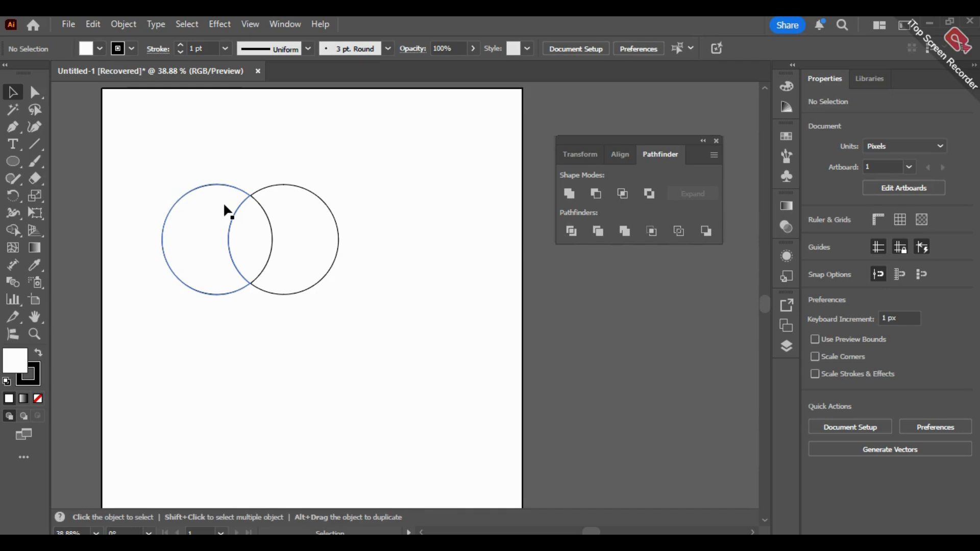
# Step: Undo the pink rectangle and the circle split, and delete all remaining artwork from the artboard
pyautogui.hotkey('ctrl', 'z')
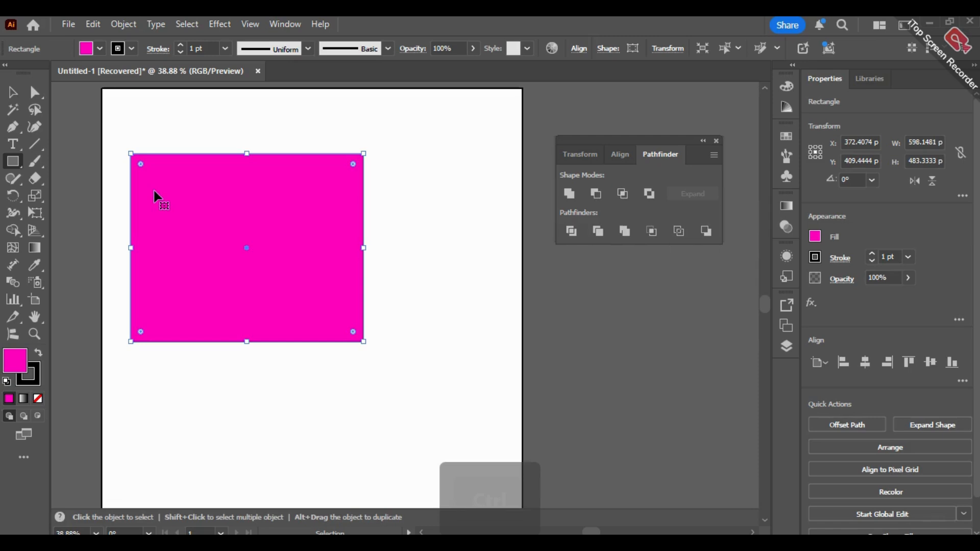
pyautogui.hotkey('ctrl', 'z')
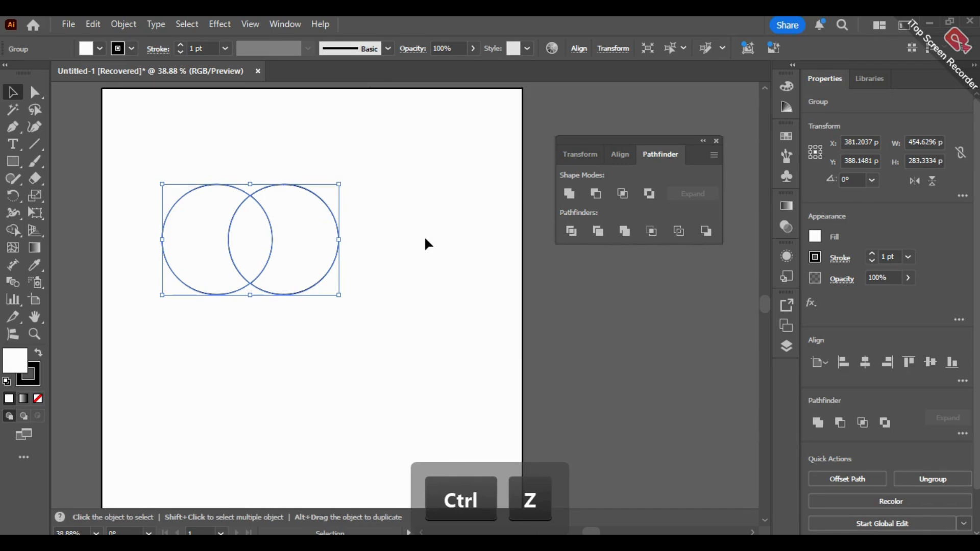
pyautogui.hotkey('ctrl', 'z')
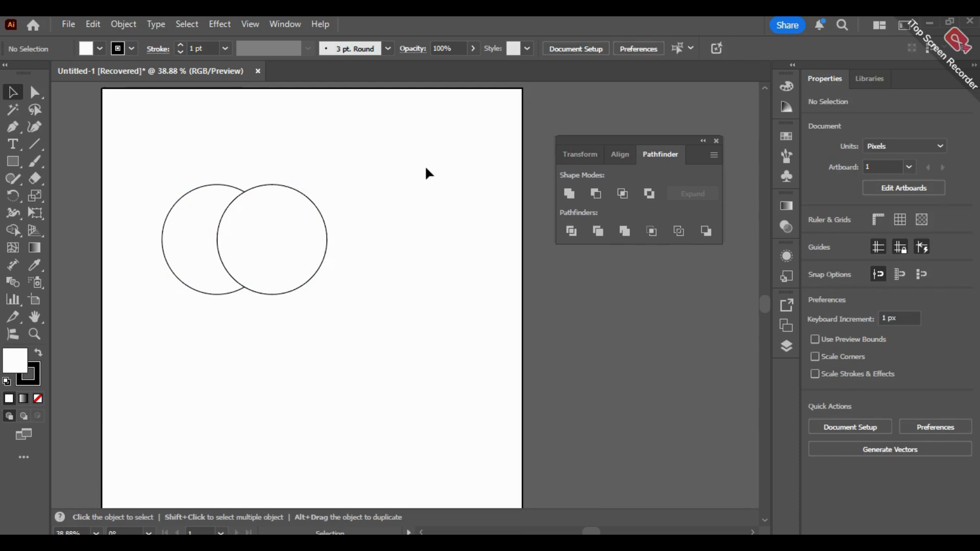
pyautogui.hotkey('ctrl', 'a')
pyautogui.press('BackSpace')
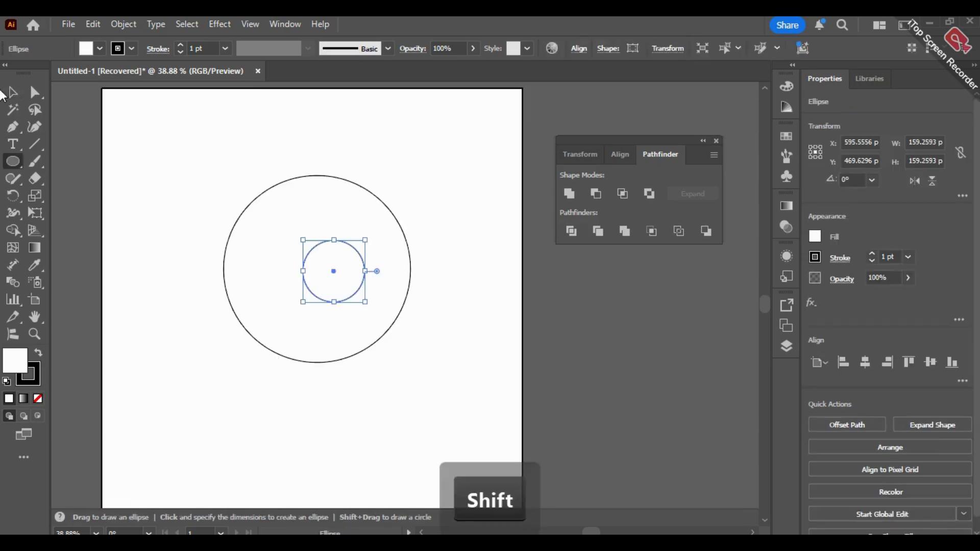
# Step: Align the large and small circles on their horizontal and vertical centers so they are concentric, and deselect them
pyautogui.click(13, 91)
pyautogui.moveTo(170, 124); pyautogui.dragTo(381, 344)
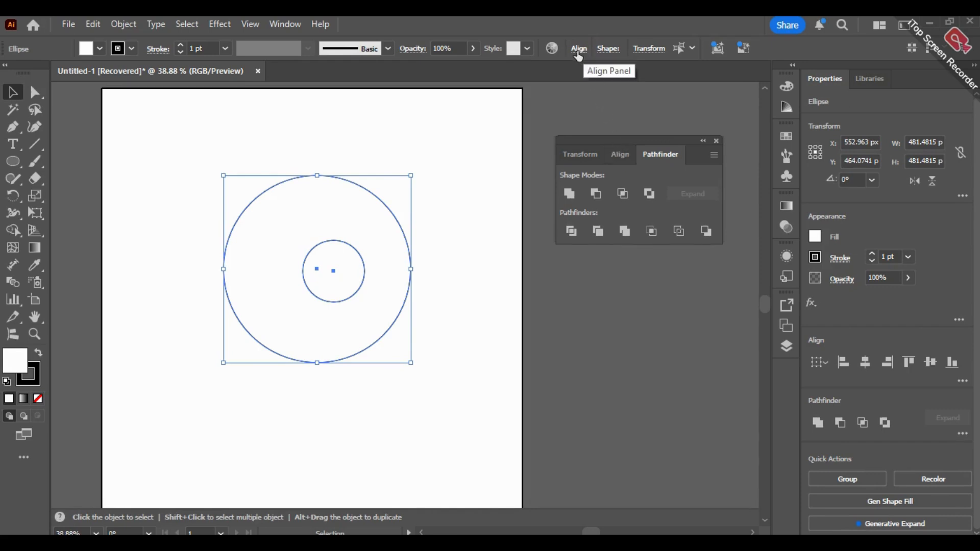
pyautogui.click(610, 157)
pyautogui.click(596, 191)
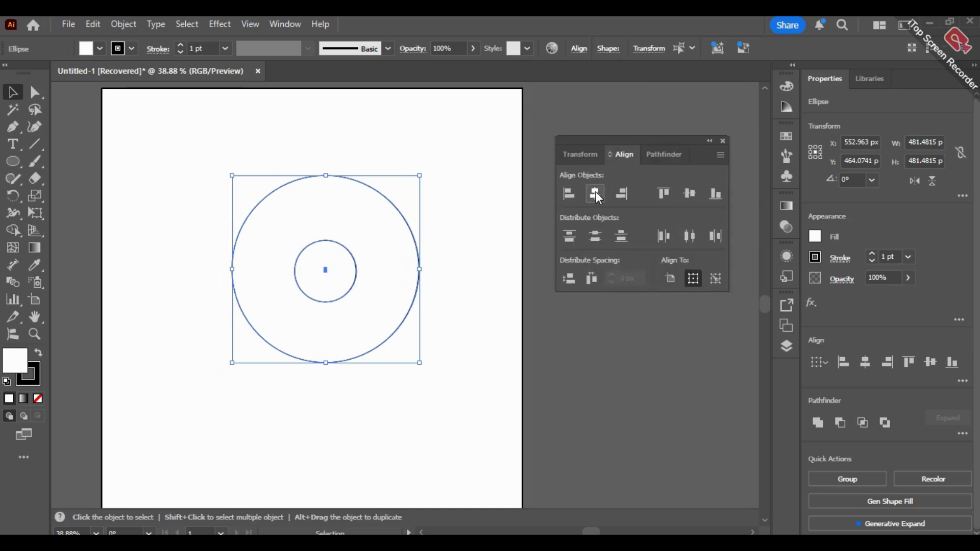
pyautogui.click(690, 193)
pyautogui.click(669, 153)
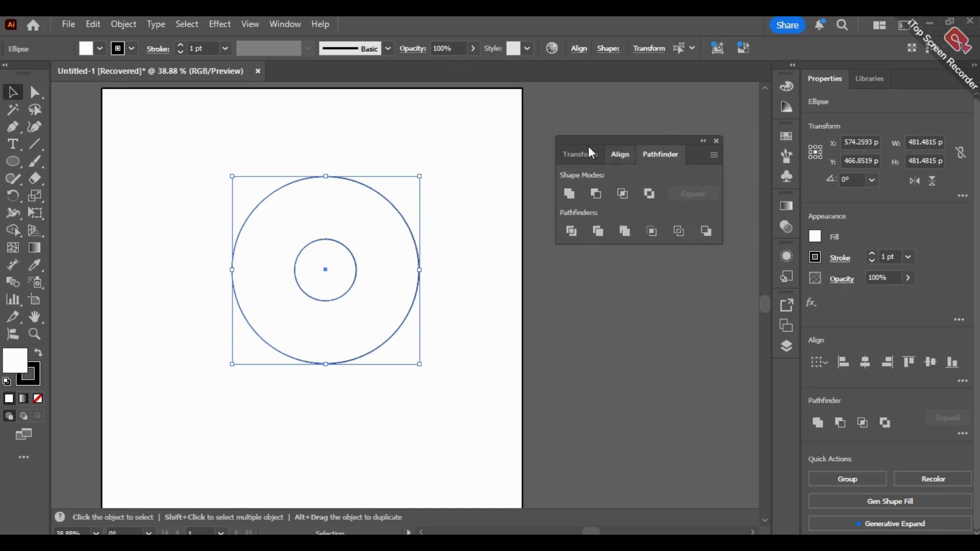
pyautogui.click(492, 145)
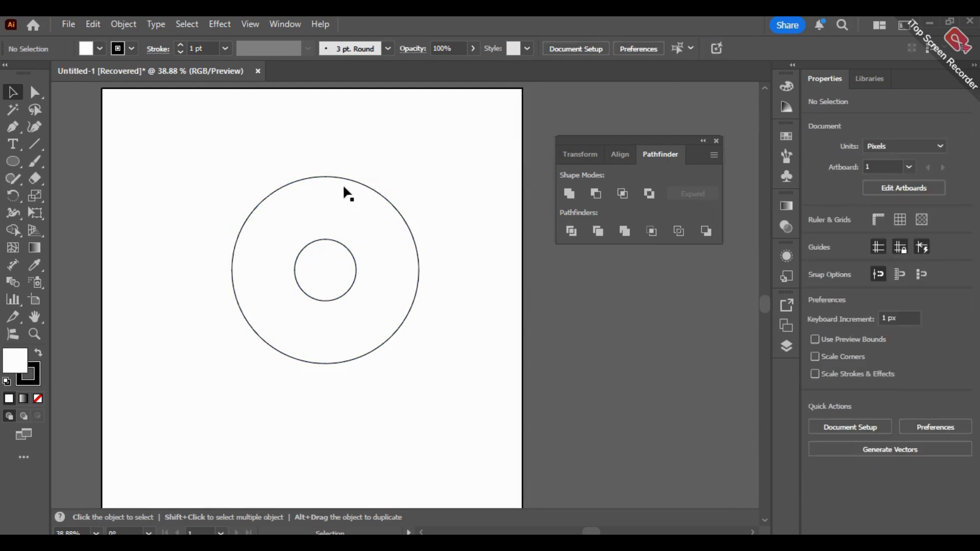
# Step: Draw an upright ellipse about 153 by 276 px, centered horizontally on the circles and overlapping the large circle's upper edge
pyautogui.click(13, 161)
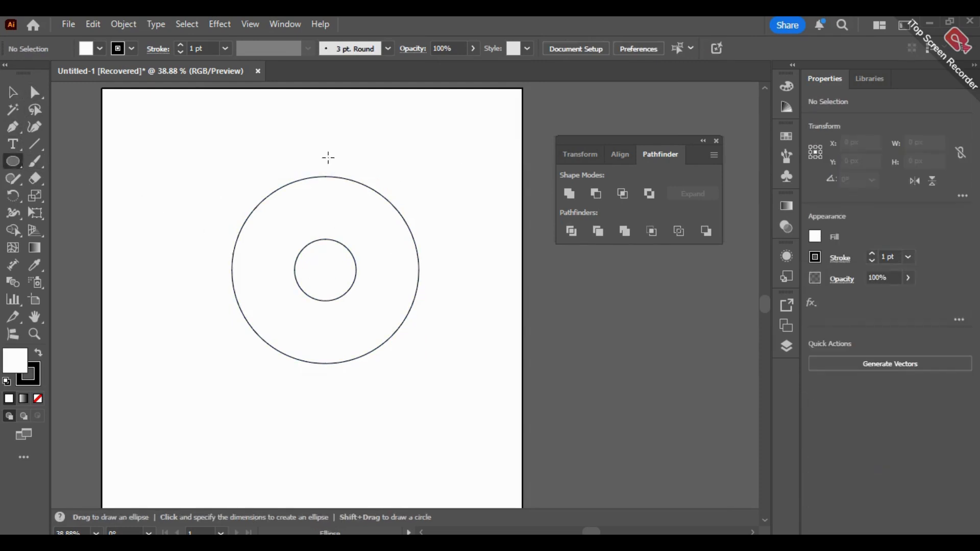
pyautogui.moveTo(316, 146); pyautogui.dragTo(356, 218)
pyautogui.moveTo(336, 182); pyautogui.dragTo(327, 186)
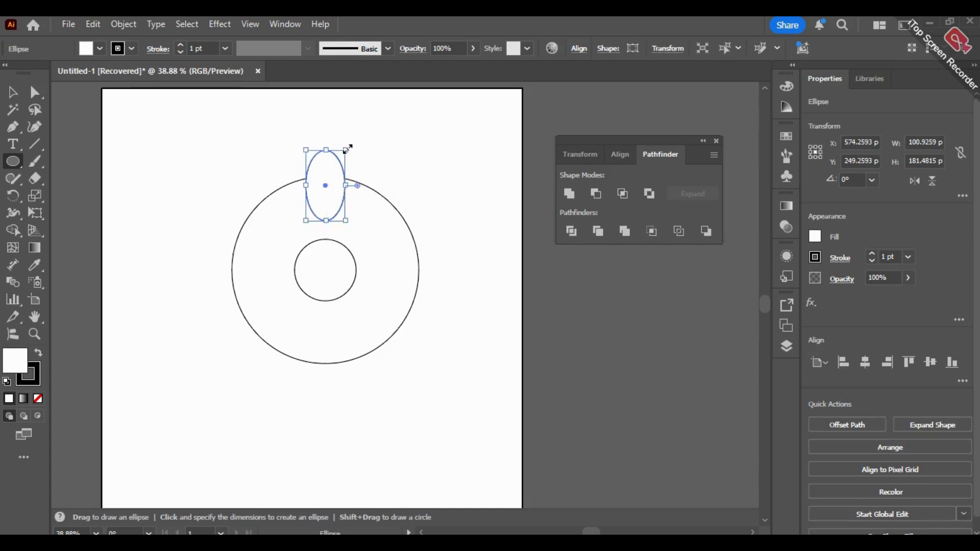
pyautogui.moveTo(346, 148); pyautogui.dragTo(366, 113)
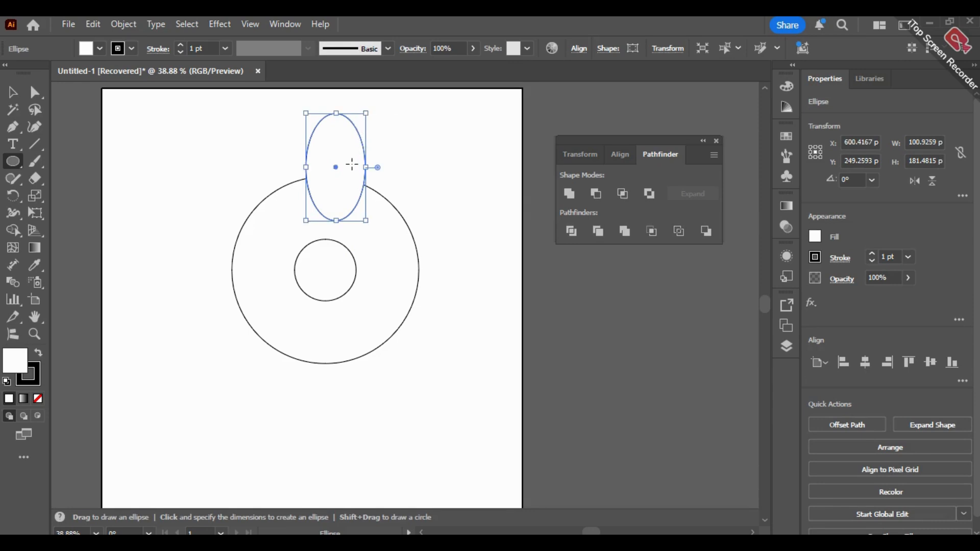
pyautogui.moveTo(334, 167)
pyautogui.mouseDown()
pyautogui.moveTo(333, 179)
pyautogui.moveTo(324, 175)
pyautogui.mouseUp()
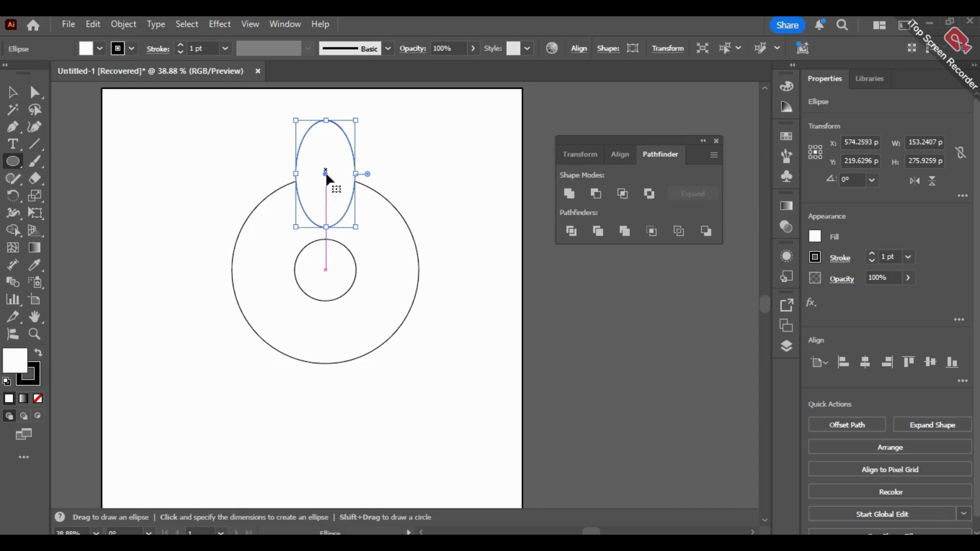
pyautogui.click(13, 92)
pyautogui.moveTo(132, 149); pyautogui.dragTo(456, 352)
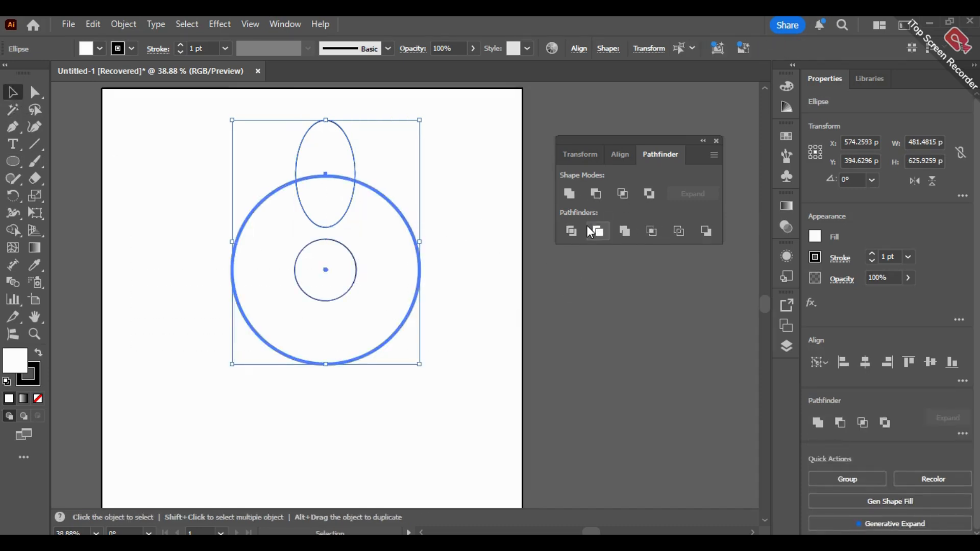
pyautogui.click(619, 155)
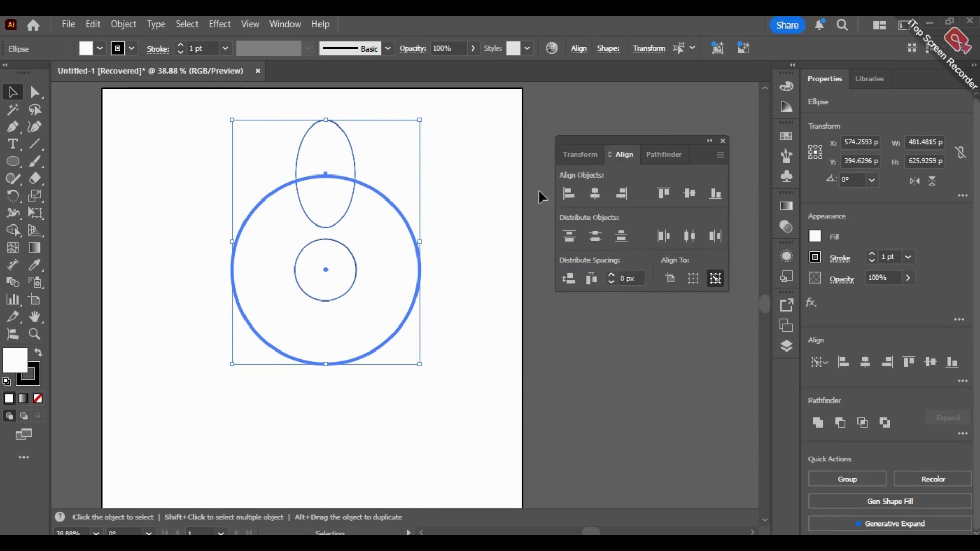
pyautogui.click(431, 281)
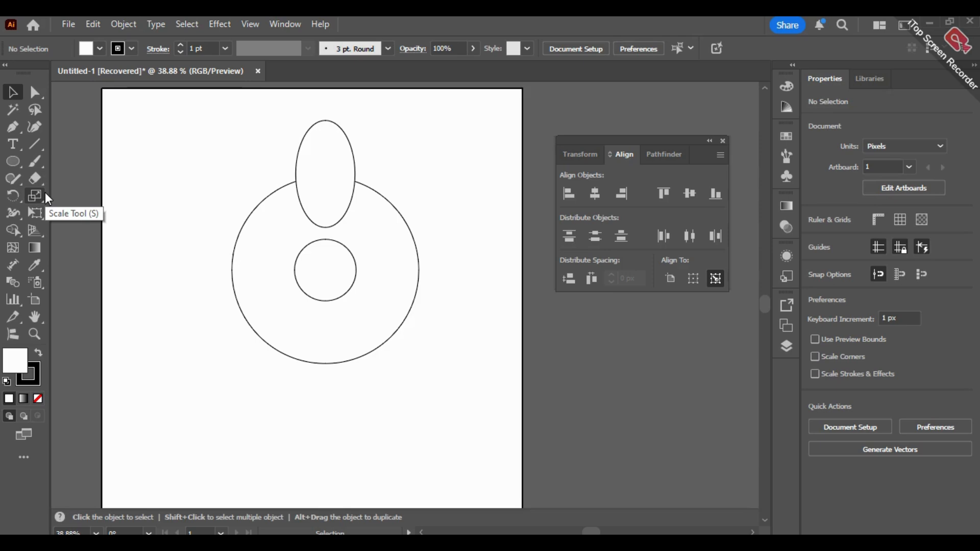
pyautogui.click(14, 197)
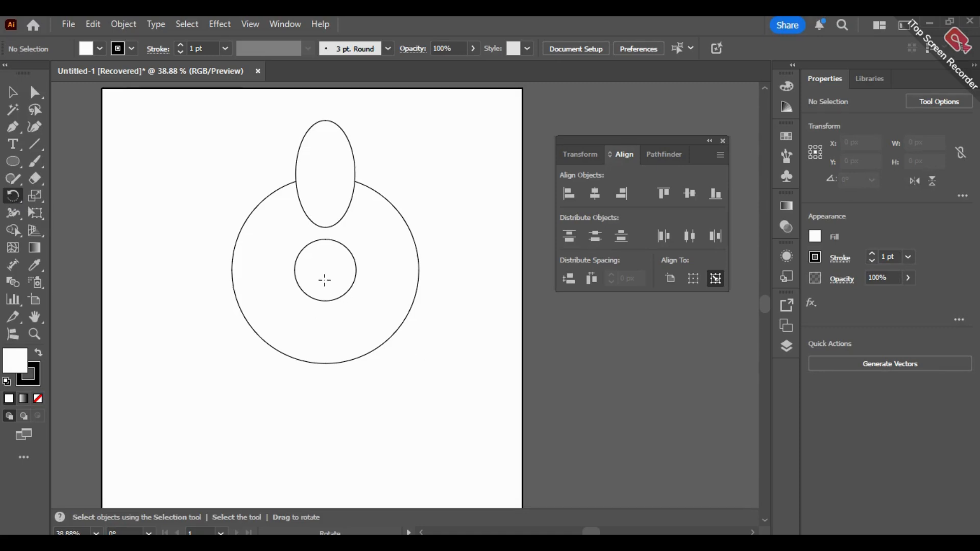
# Step: Select the ellipse and open its Rotate options with the circles' common center as the rotation point
pyautogui.click(12, 93)
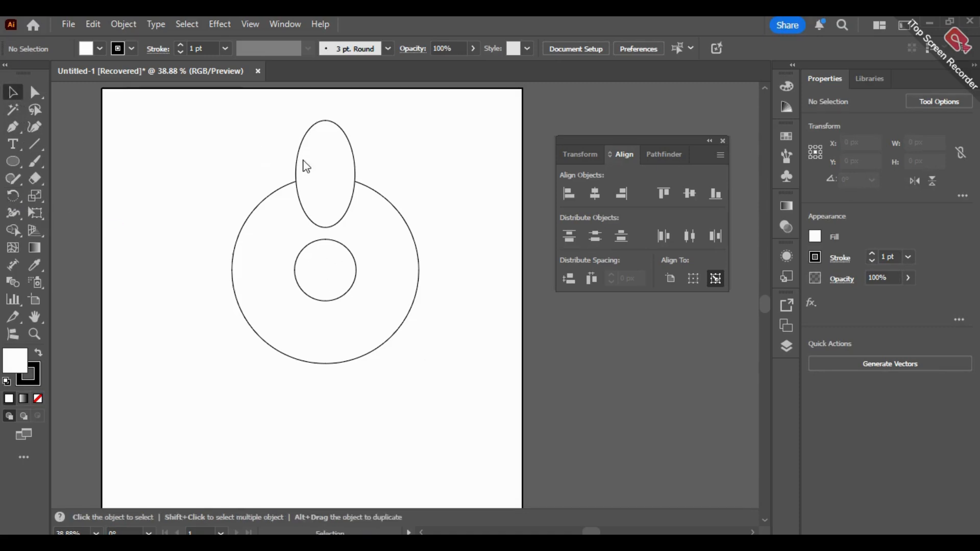
pyautogui.click(317, 166)
pyautogui.click(13, 197)
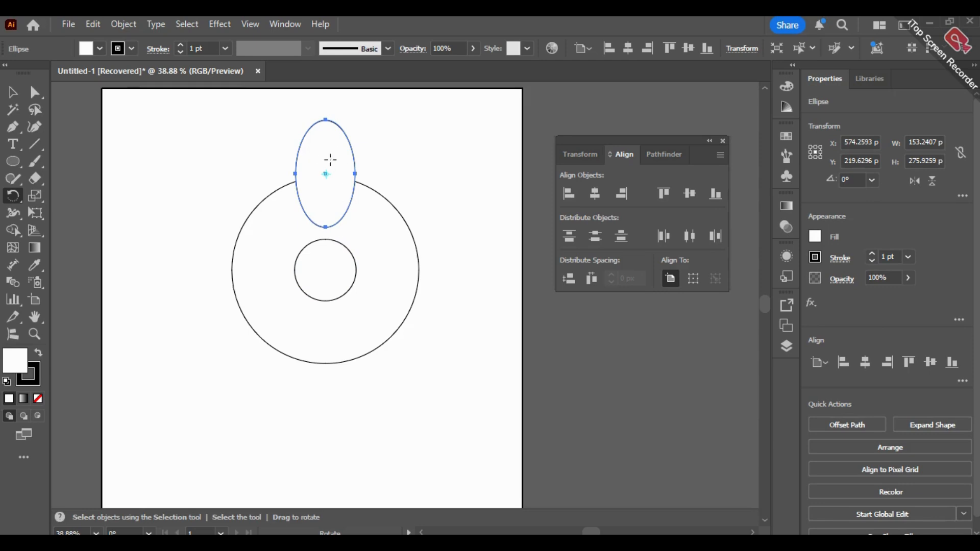
pyautogui.click(326, 269)
pyautogui.keyDown('alt'); pyautogui.click(326, 269); pyautogui.keyUp('alt')
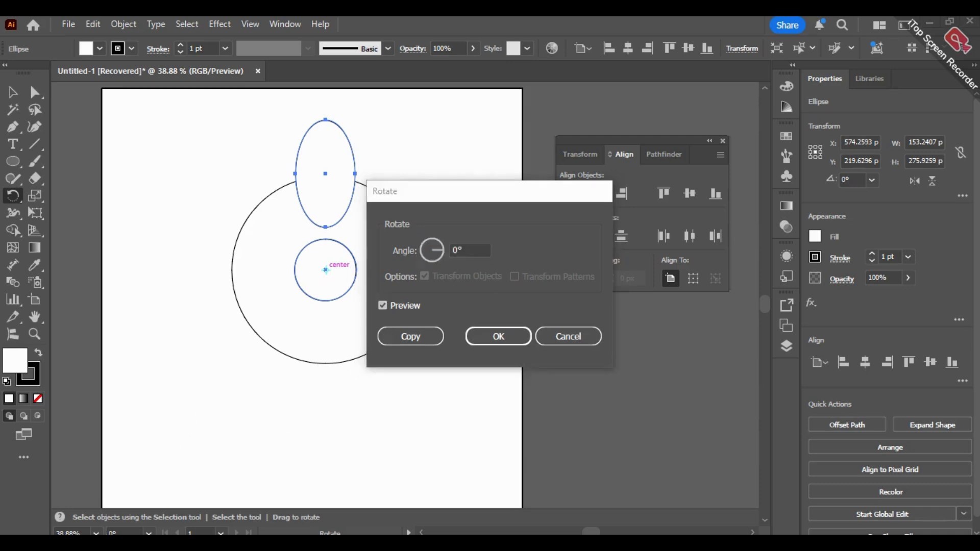
# Step: Open the Calculator app, restore its window to a smaller size and place it clear of the Rotate dialog
pyautogui.click(108, 542)
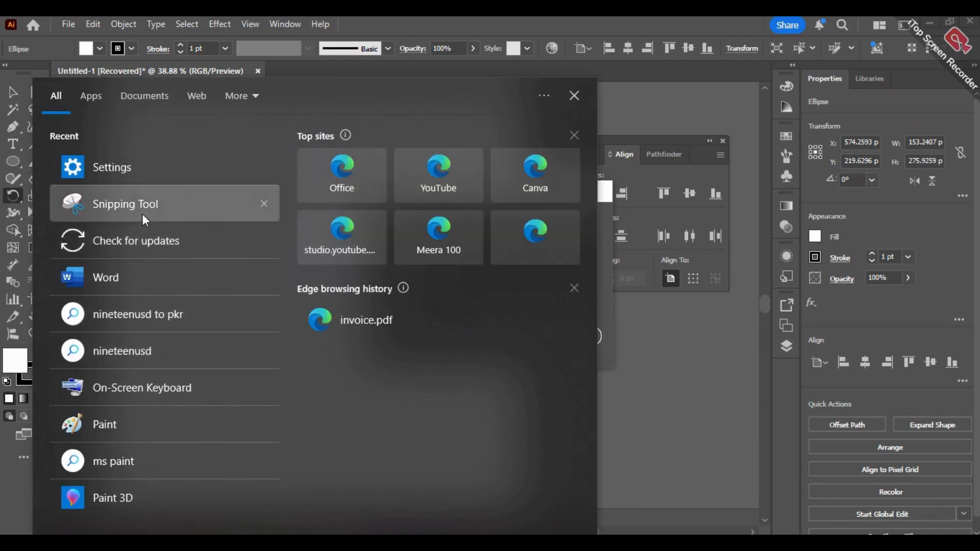
pyautogui.write('ca')
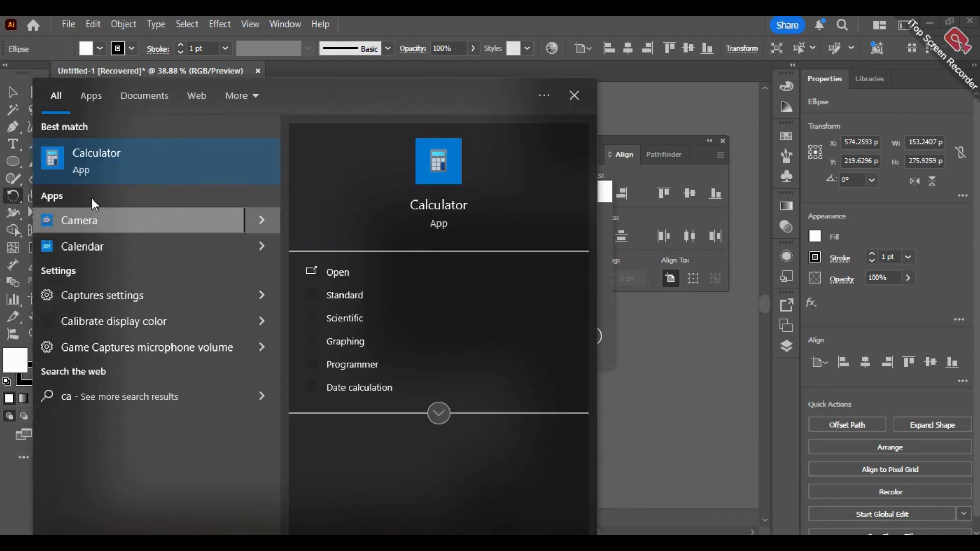
pyautogui.click(111, 168)
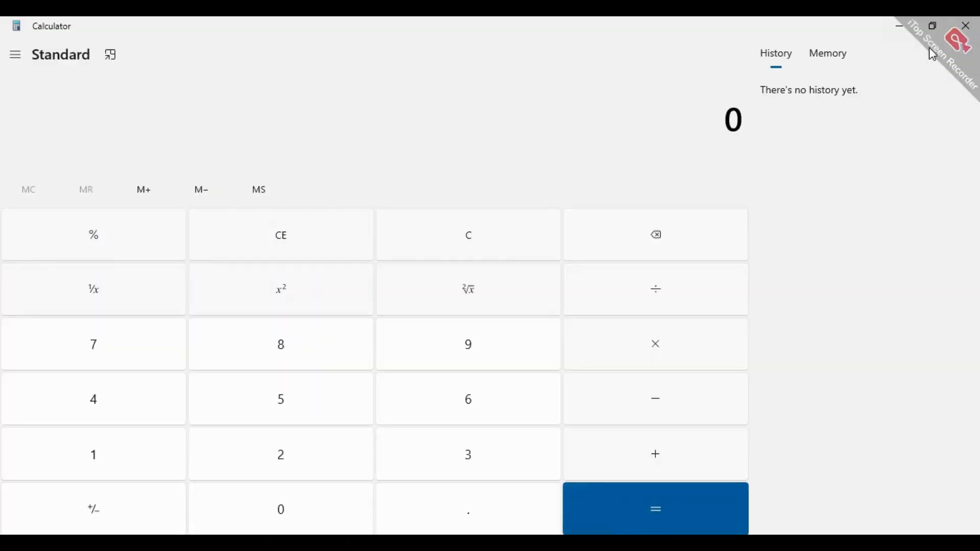
pyautogui.click(936, 27)
pyautogui.moveTo(474, 110); pyautogui.dragTo(187, 134)
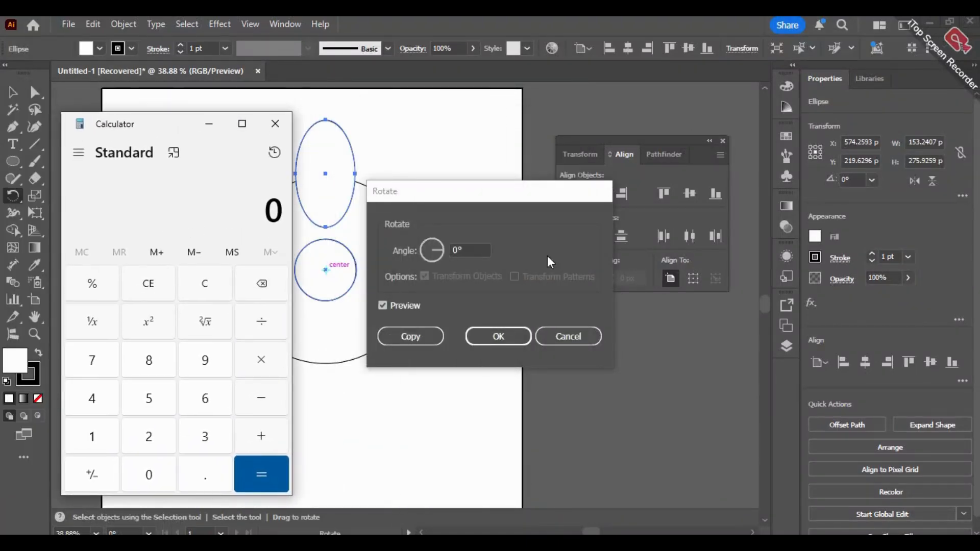
pyautogui.click(469, 251)
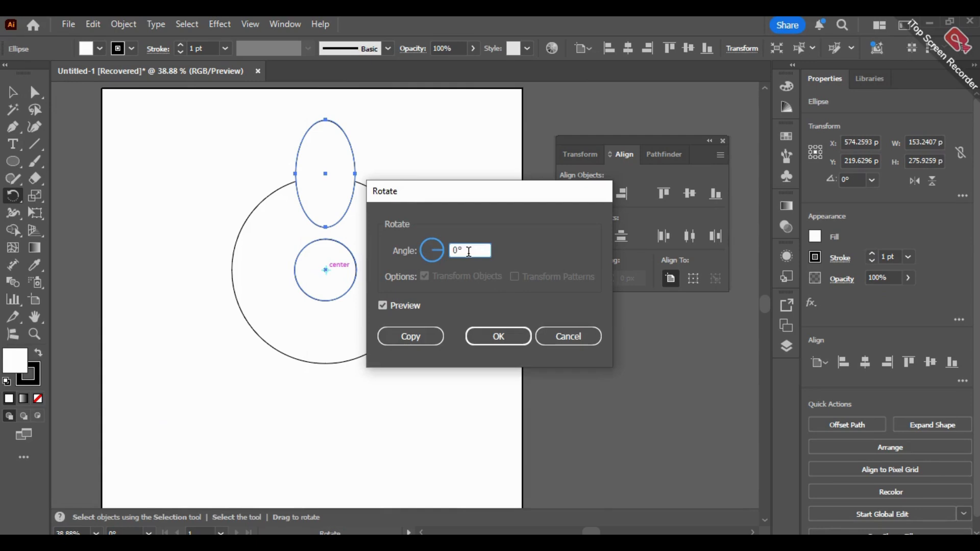
pyautogui.hotkey('alt', 'Tab')
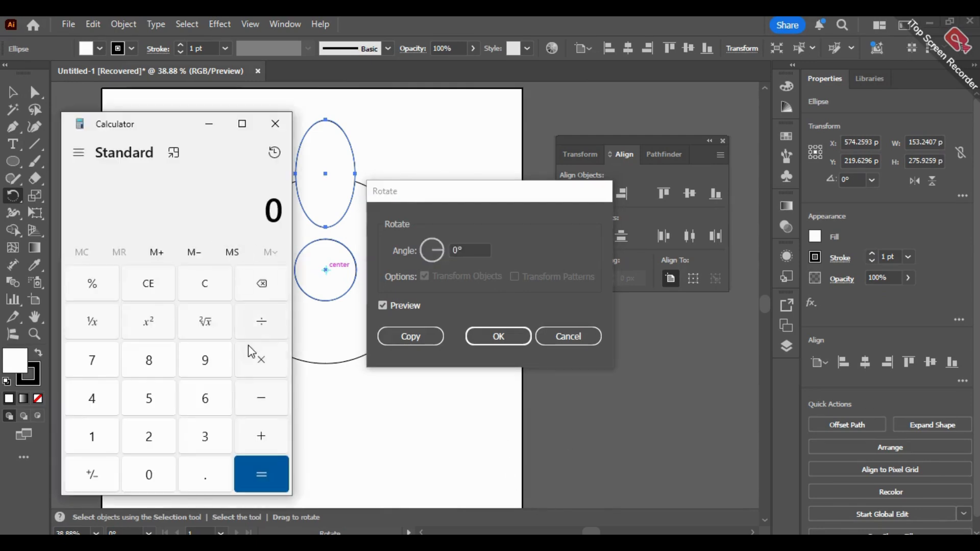
pyautogui.click(153, 400)
pyautogui.click(248, 324)
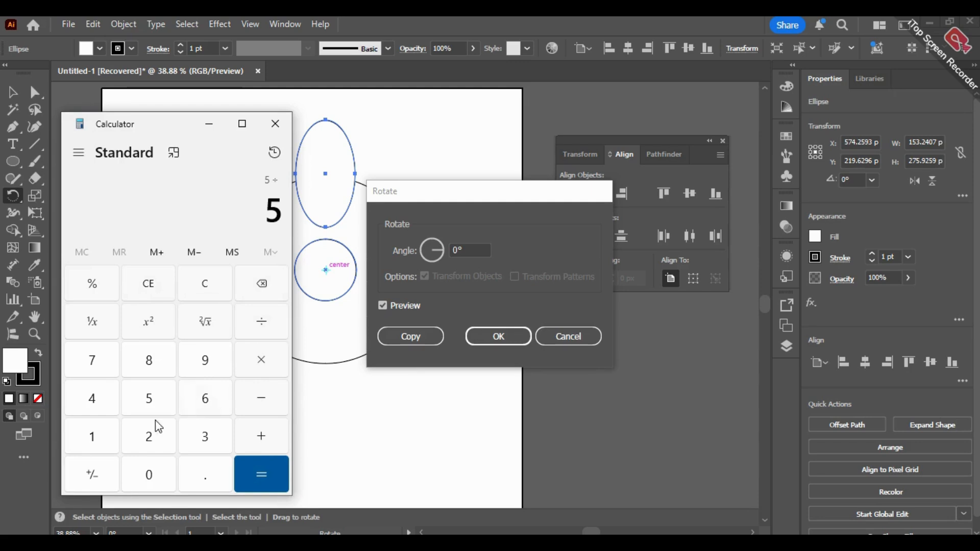
pyautogui.click(196, 432)
pyautogui.click(199, 404)
pyautogui.click(169, 464)
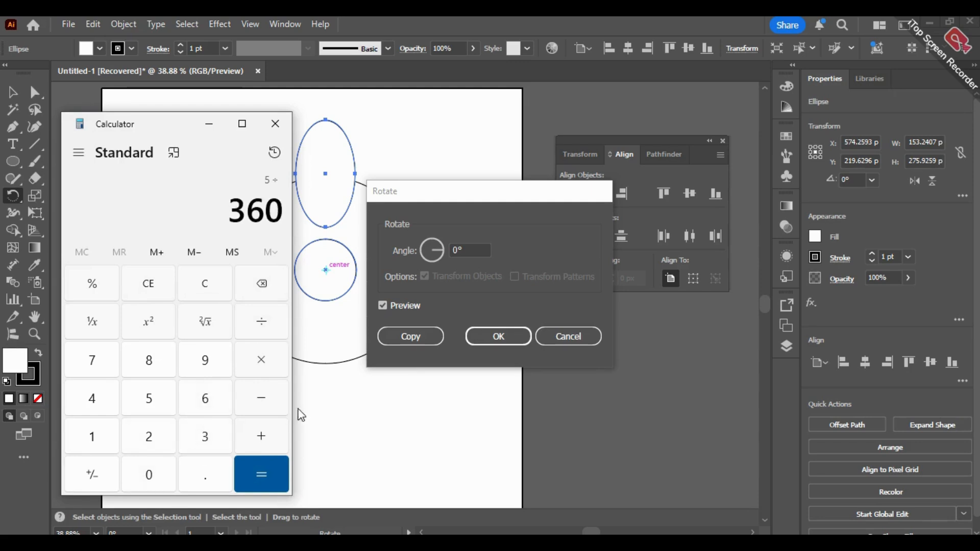
pyautogui.click(259, 473)
pyautogui.click(136, 292)
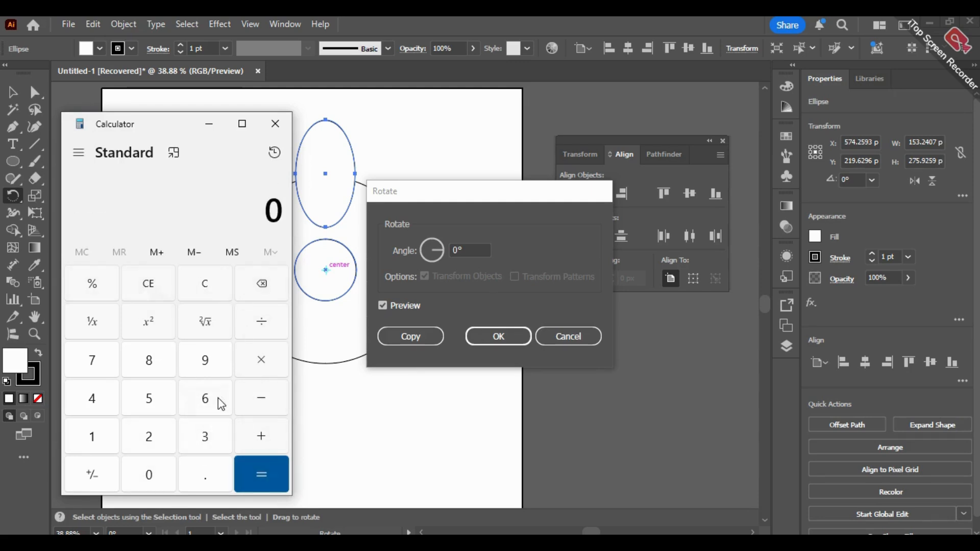
# Step: Calculate 360 divided by 5 to get the angle between five evenly spaced ellipses
pyautogui.click(203, 437)
pyautogui.click(204, 401)
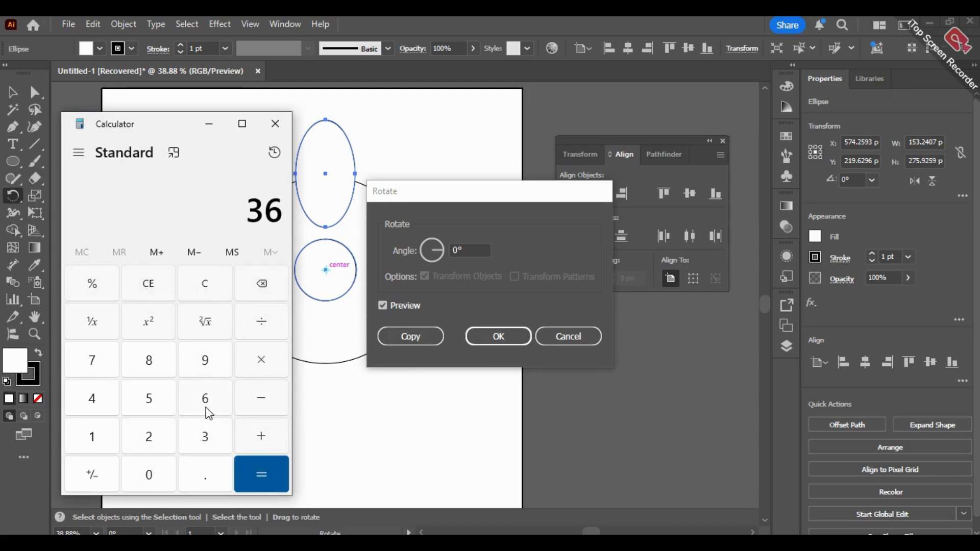
pyautogui.click(149, 474)
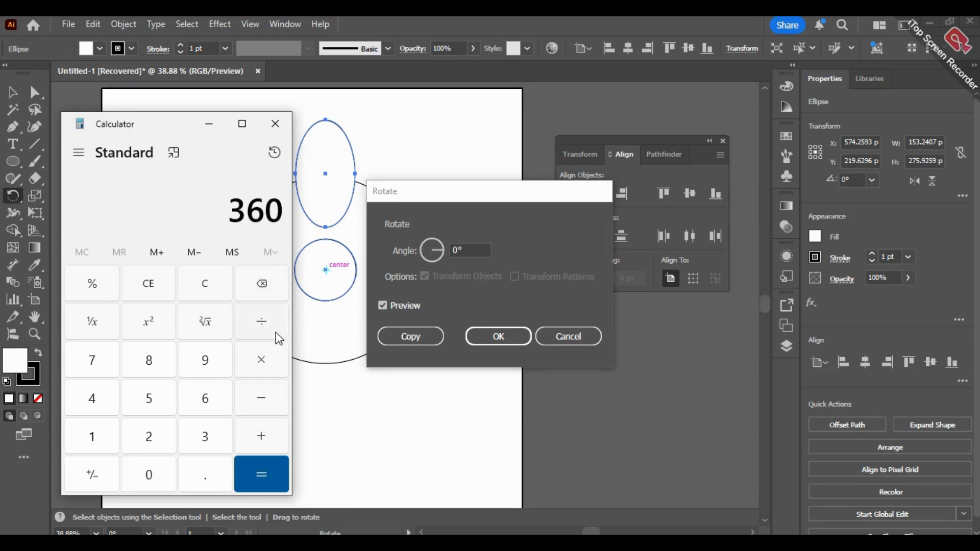
pyautogui.click(264, 320)
pyautogui.click(136, 397)
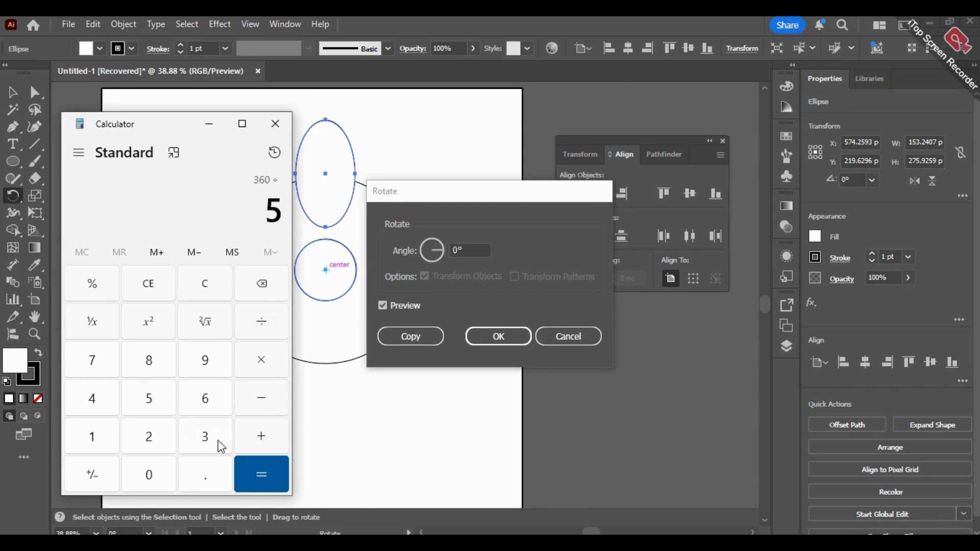
pyautogui.click(250, 476)
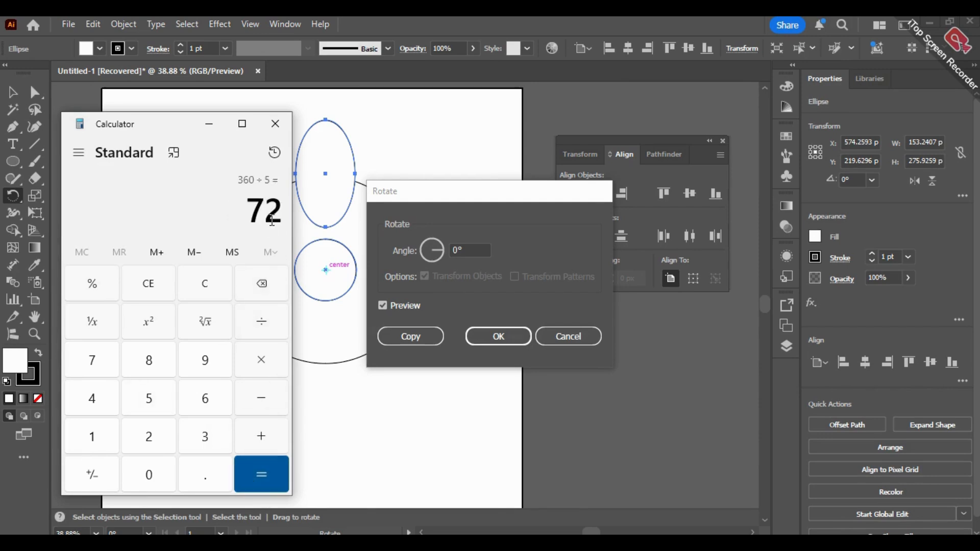
# Step: Rotate the ellipse by 72° about the circles' common center
pyautogui.click(468, 249)
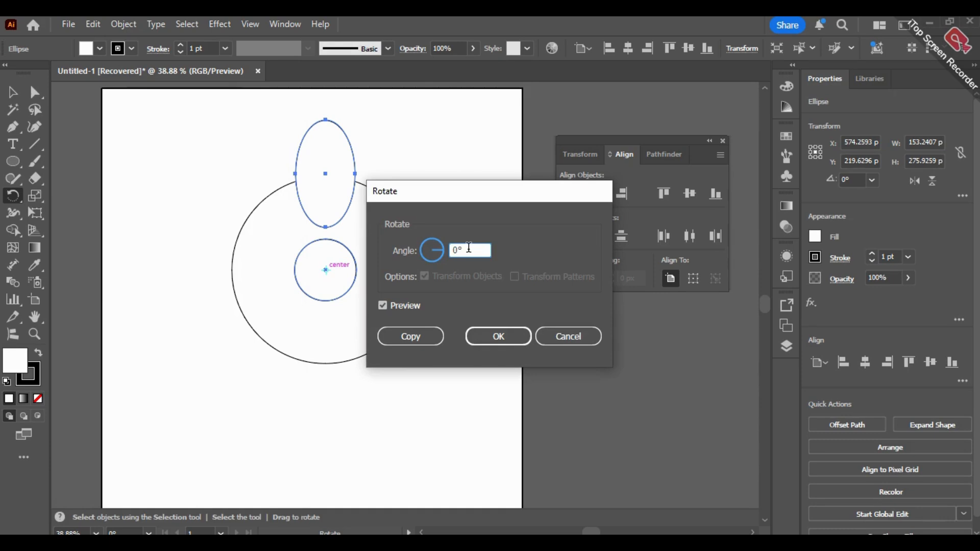
pyautogui.press('Home')
pyautogui.press('BackSpace')
pyautogui.press('BackSpace')
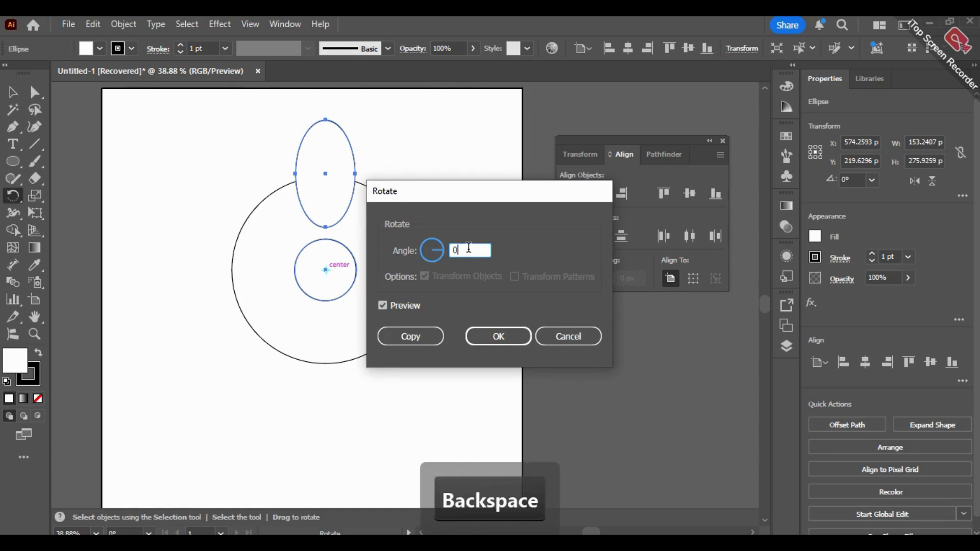
pyautogui.write('72')
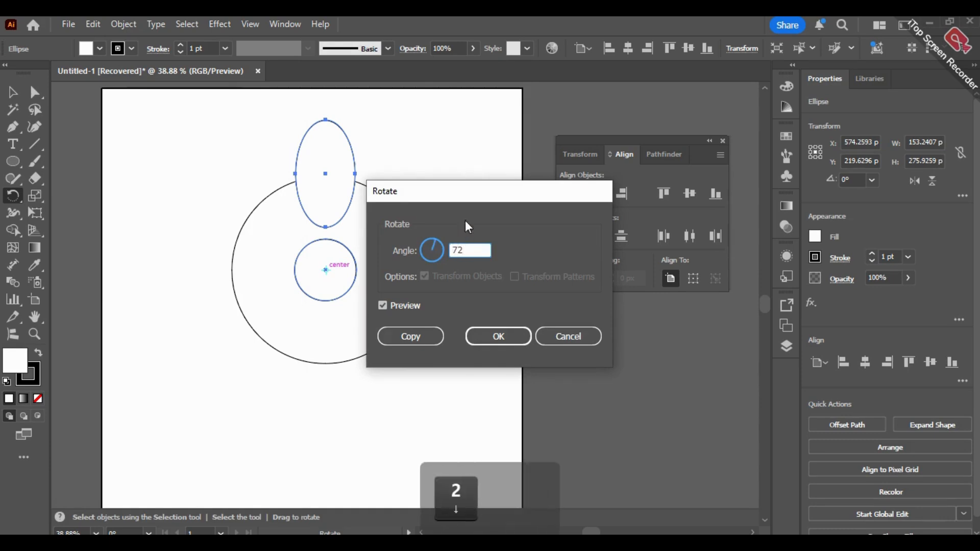
pyautogui.press('Return')
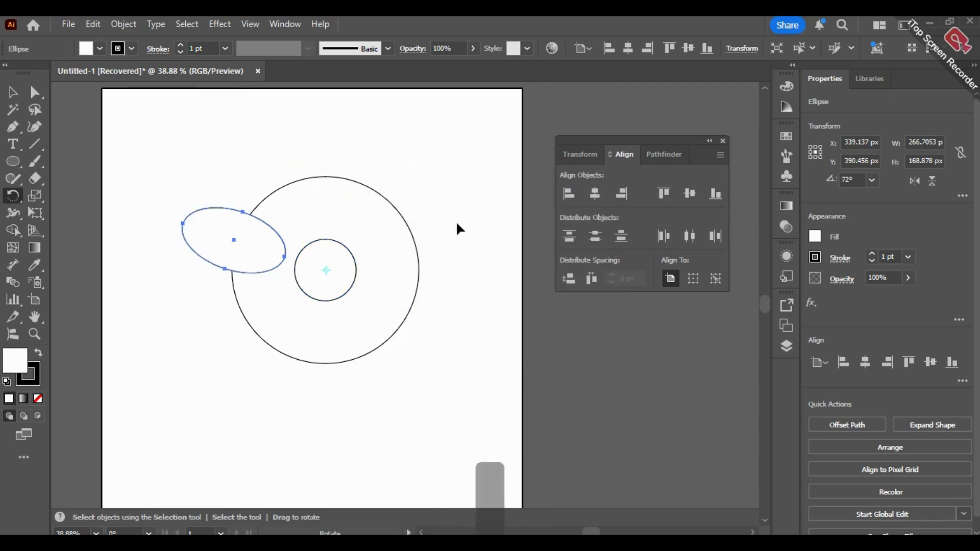
# Step: Repeat the ellipse's rotation around the circles, then undo the rotations back to the original upright ellipse
pyautogui.hotkey('ctrl', 'd')
pyautogui.hotkey('ctrl', 'd')
pyautogui.press('r')
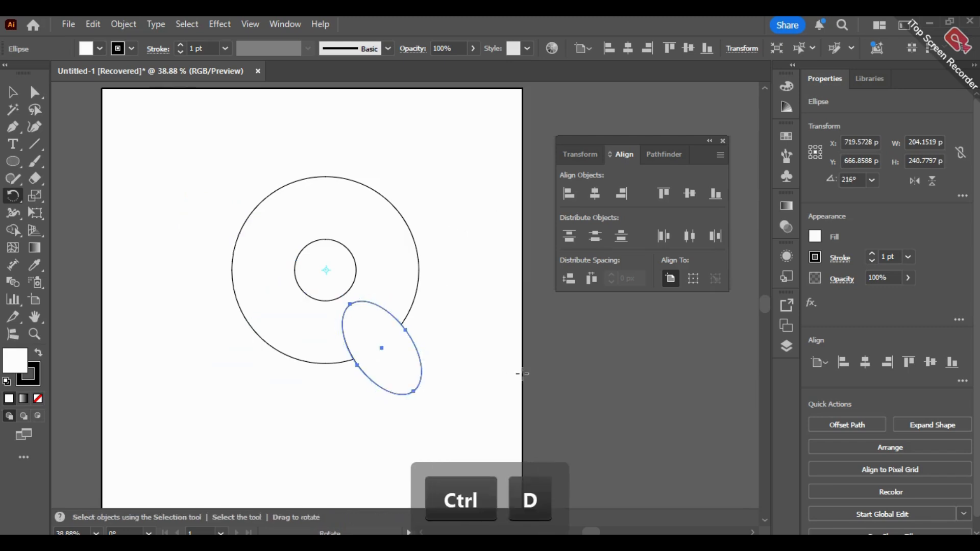
pyautogui.hotkey('ctrl', 'z')
pyautogui.hotkey('ctrl', 'z')
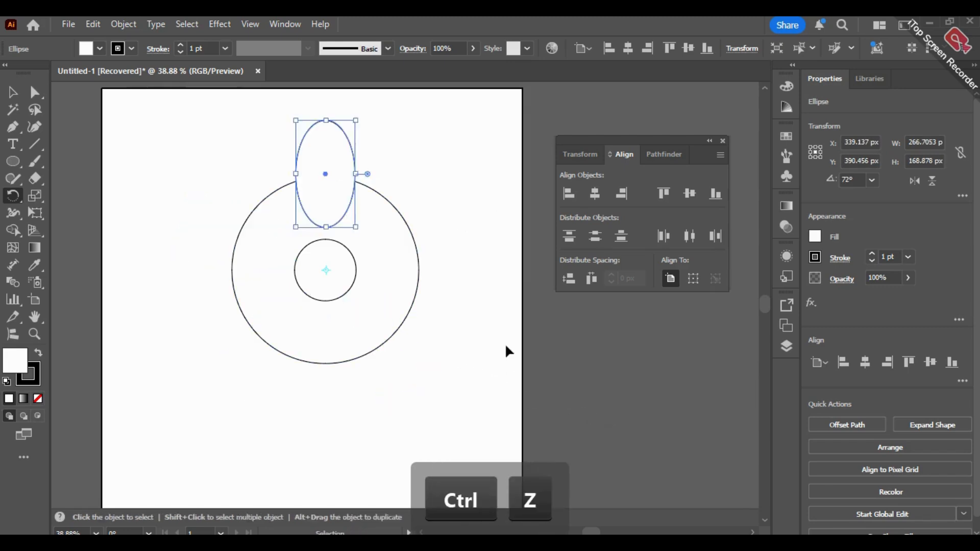
# Step: Create a copy of the ellipse rotated 72° about the circles' center and repeat it to get five evenly spaced ellipses
pyautogui.press('Return')
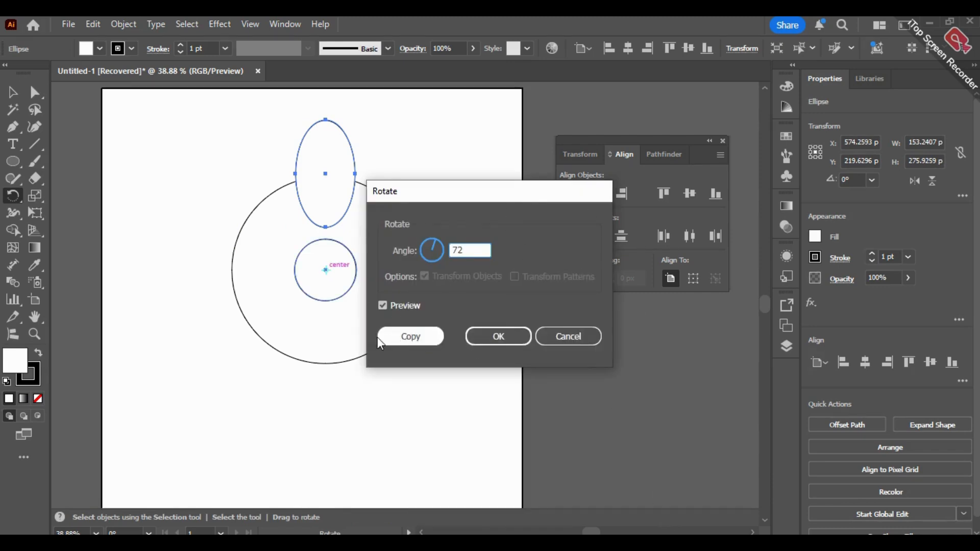
pyautogui.click(420, 340)
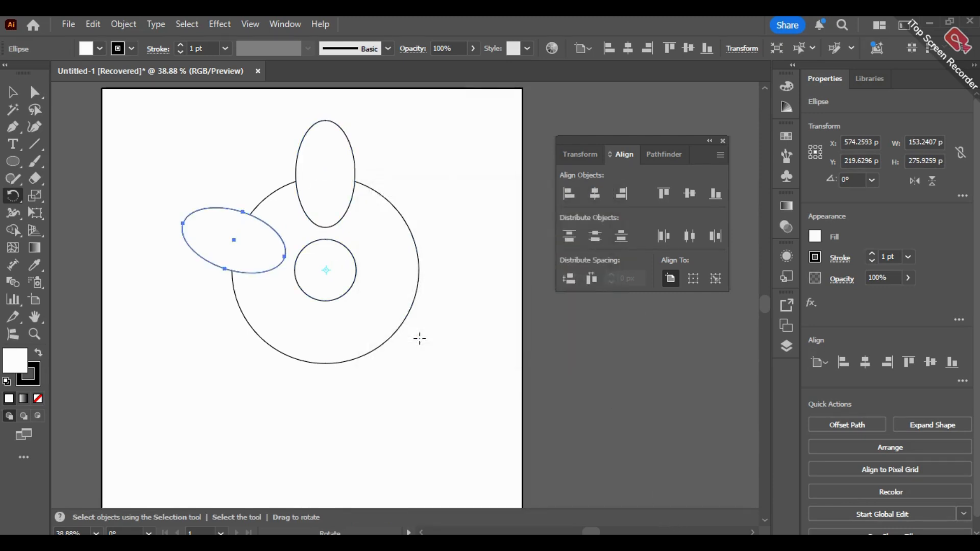
pyautogui.hotkey('ctrl', 'd')
pyautogui.hotkey('ctrl', 'd')
pyautogui.hotkey('ctrl', 'd')
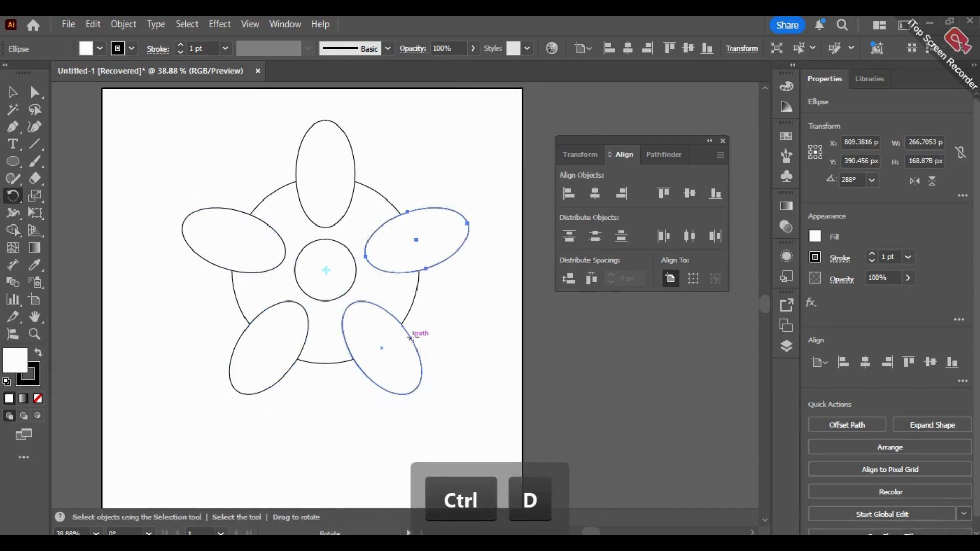
# Step: Select both circles and all five ellipses and subtract the front shapes from the large circle with Minus Front
pyautogui.click(13, 92)
pyautogui.click(140, 158)
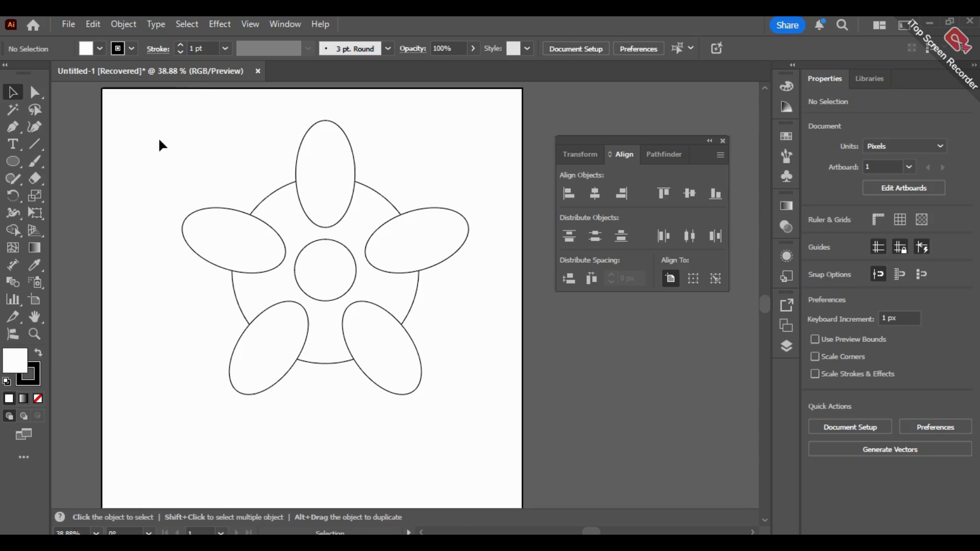
pyautogui.moveTo(155, 140); pyautogui.dragTo(455, 422)
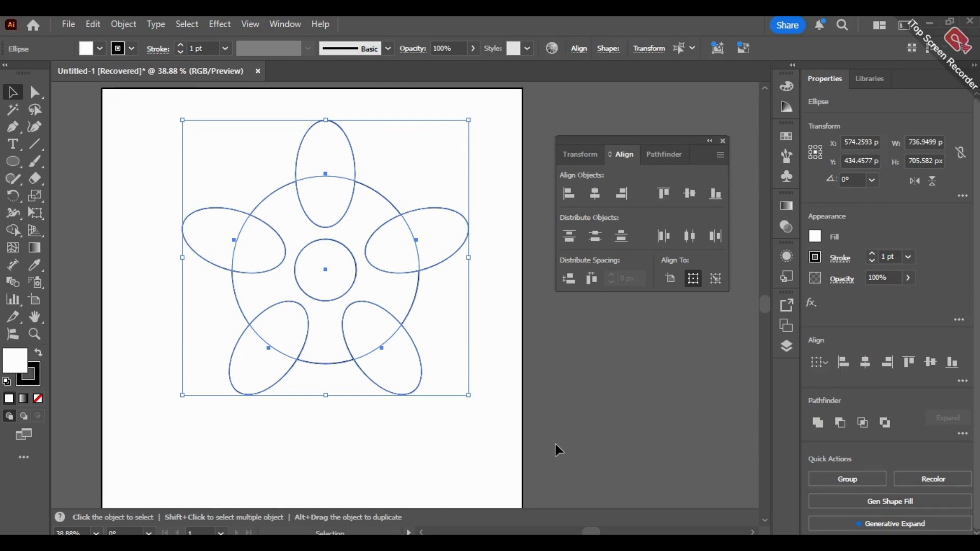
pyautogui.click(660, 155)
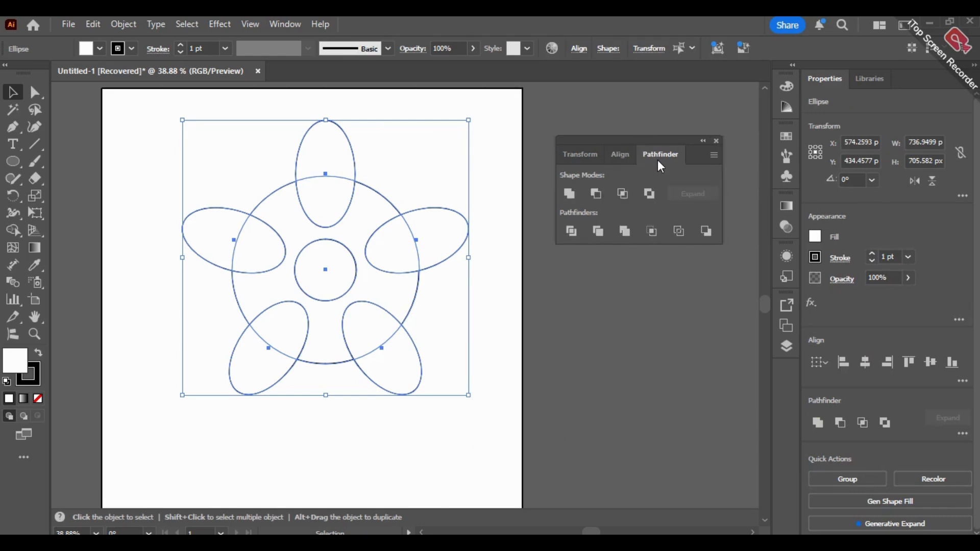
pyautogui.press('ctrl')
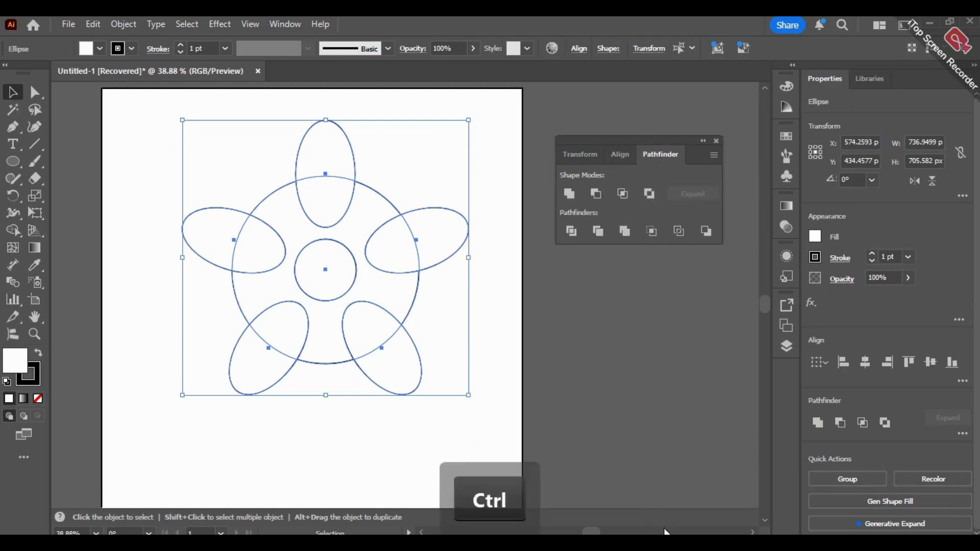
pyautogui.click(598, 195)
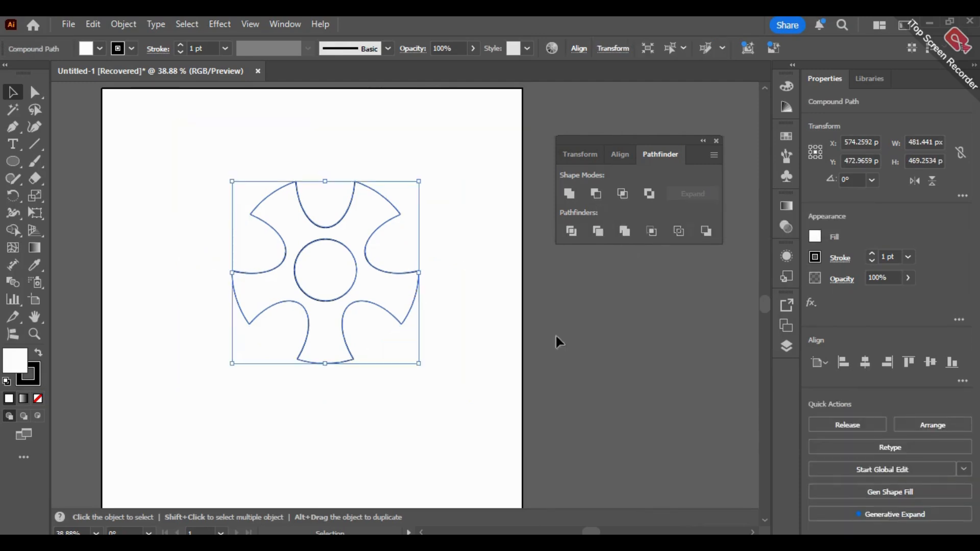
pyautogui.click(550, 366)
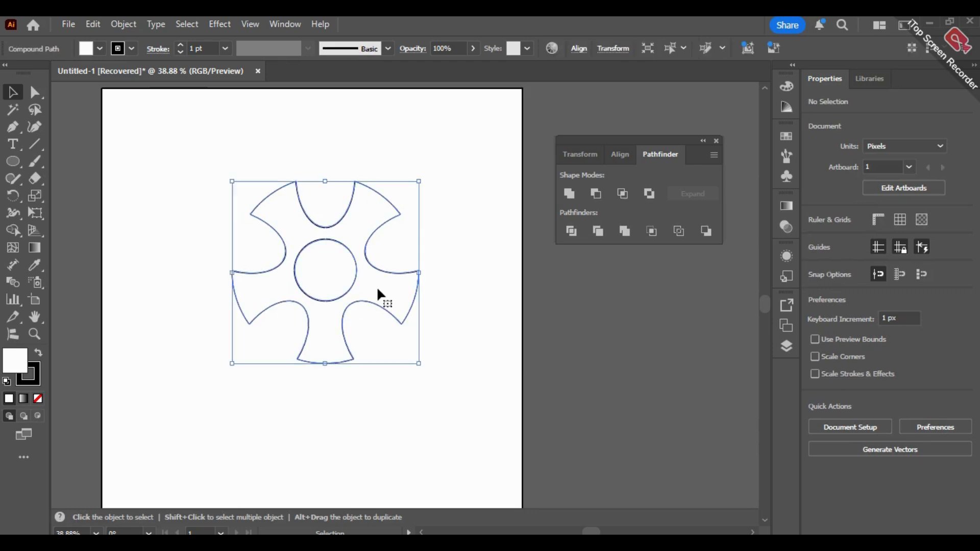
# Step: Rotate the cut-out wheel shape to about 342° and place it slightly above the artboard's center
pyautogui.moveTo(377, 287); pyautogui.dragTo(283, 246)
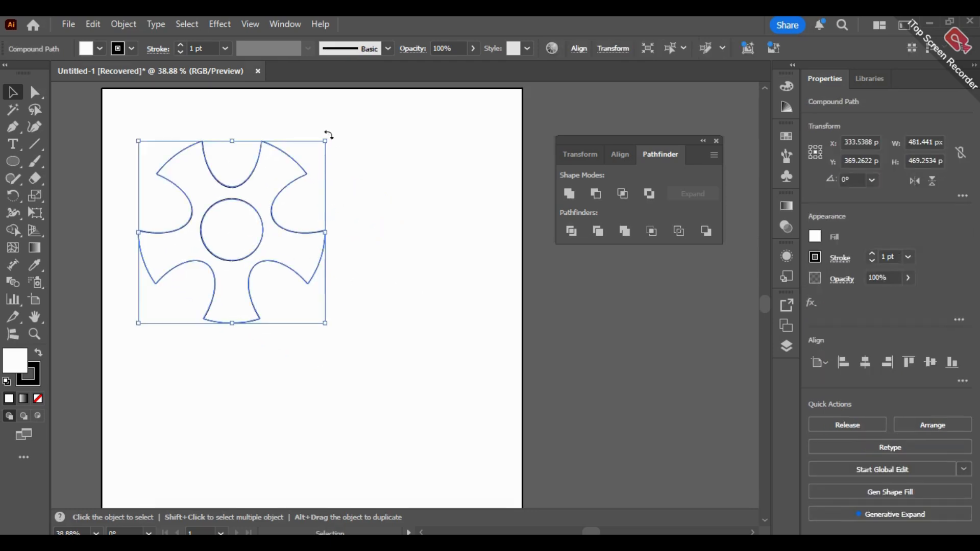
pyautogui.moveTo(328, 134); pyautogui.dragTo(364, 159)
pyautogui.click(395, 247)
pyautogui.moveTo(289, 241)
pyautogui.mouseDown()
pyautogui.moveTo(375, 255)
pyautogui.moveTo(394, 339)
pyautogui.moveTo(366, 302)
pyautogui.moveTo(283, 264)
pyautogui.moveTo(290, 243)
pyautogui.mouseUp()
# Step: Fill the wheel shape with light gray and remove its stroke
pyautogui.doubleClick(15, 360)
pyautogui.click(624, 203)
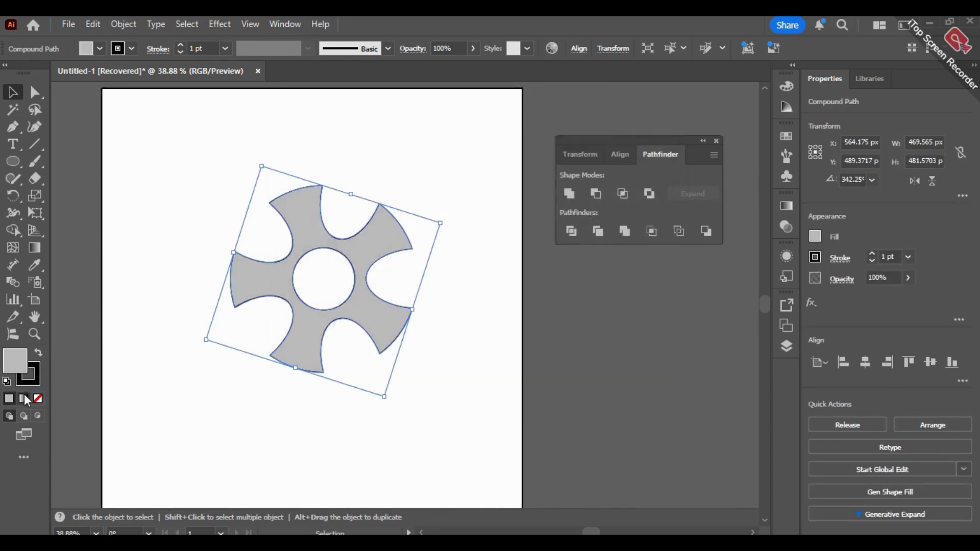
pyautogui.click(37, 381)
pyautogui.click(38, 399)
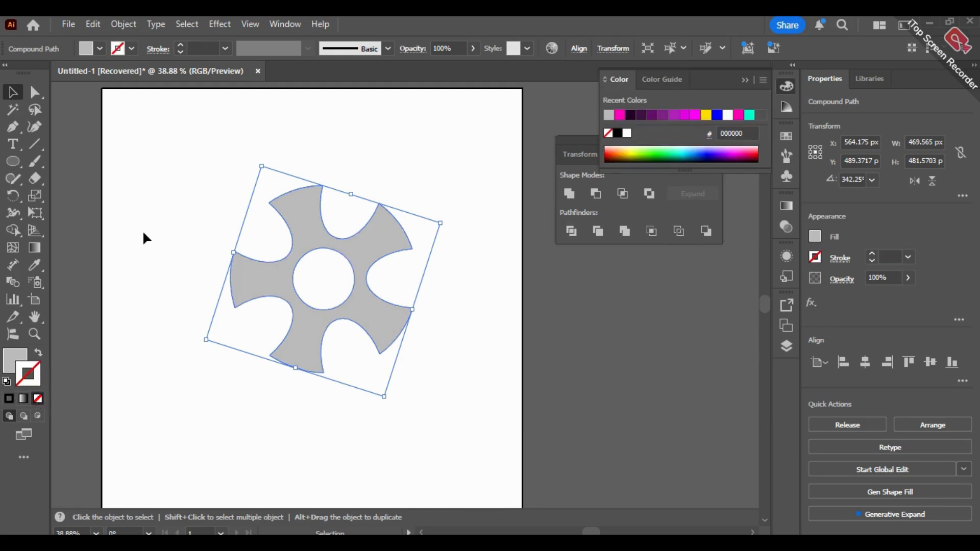
pyautogui.click(144, 237)
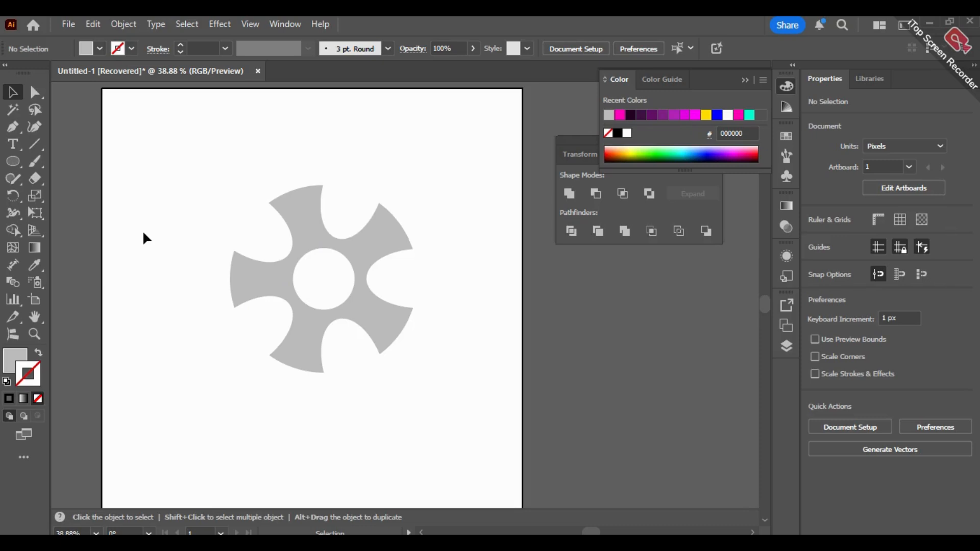
# Step: Delete the gray wheel shape and draw a circle about 309 px in diameter near the middle of the artboard
pyautogui.click(382, 254)
pyautogui.press('BackSpace')
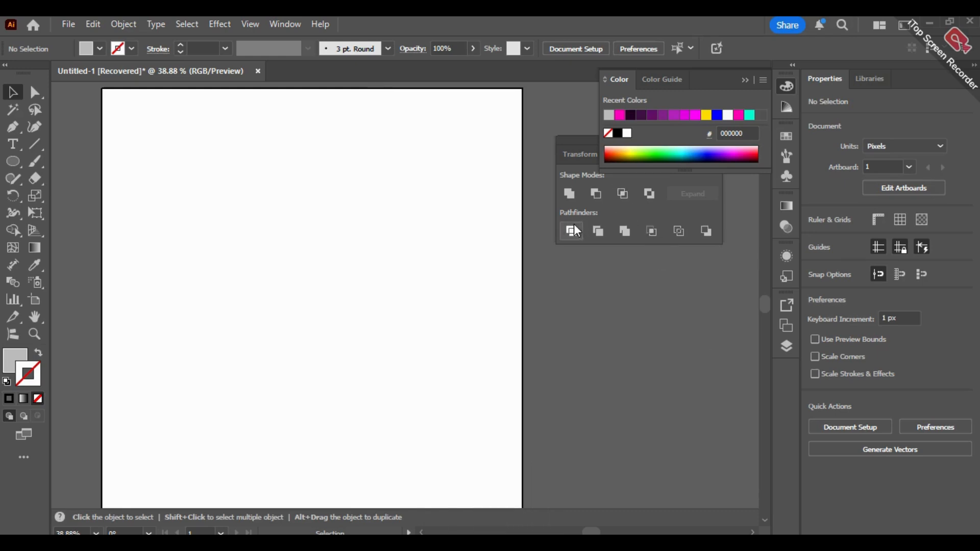
pyautogui.click(12, 161)
pyautogui.moveTo(190, 215)
pyautogui.mouseDown()
pyautogui.moveTo(286, 335)
pyautogui.moveTo(310, 336)
pyautogui.mouseUp()
pyautogui.moveTo(249, 276); pyautogui.dragTo(322, 282)
pyautogui.press('v')
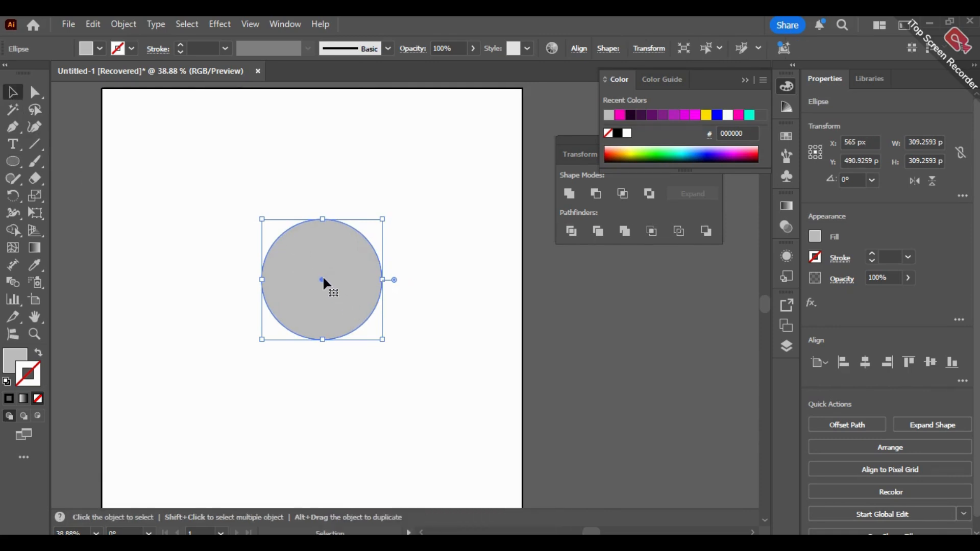
# Step: Duplicate the circle to its left so the two overlap, and reset both to the default white fill and black stroke
pyautogui.moveTo(322, 280); pyautogui.dragTo(267, 280)
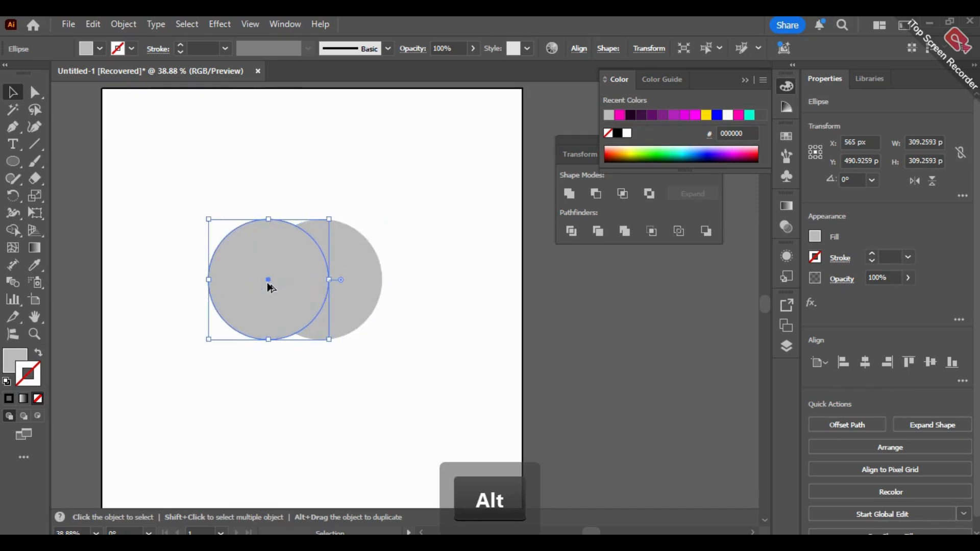
pyautogui.click(389, 211)
pyautogui.moveTo(435, 205); pyautogui.dragTo(230, 388)
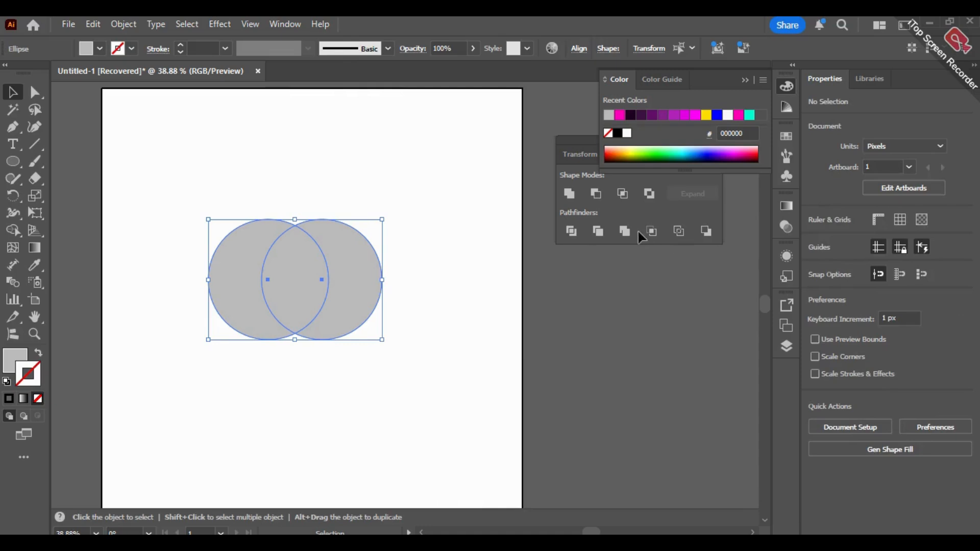
pyautogui.click(7, 381)
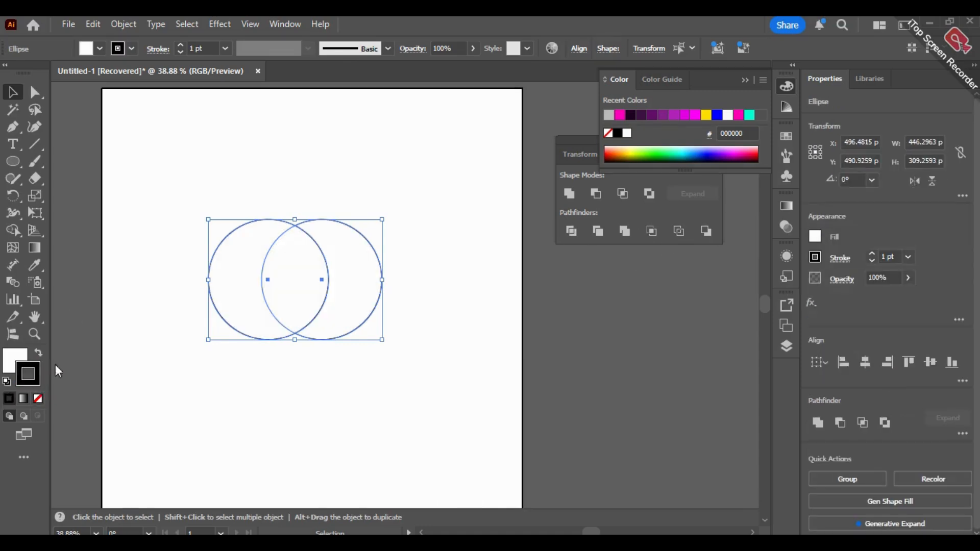
# Step: Split the two overlapping circles with the Divide pathfinder and move the resulting group to the right
pyautogui.click(574, 230)
pyautogui.click(462, 264)
pyautogui.moveTo(347, 280); pyautogui.dragTo(409, 276)
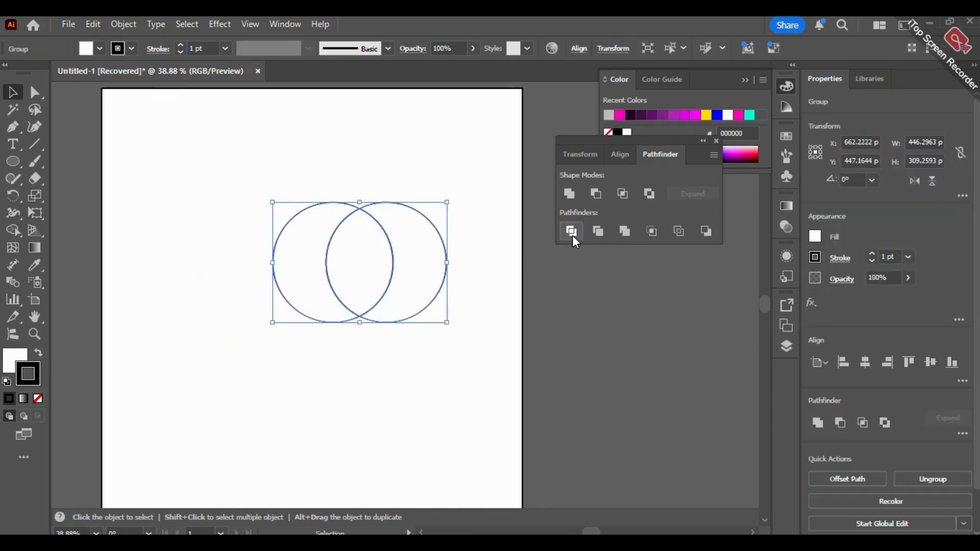
pyautogui.click(635, 413)
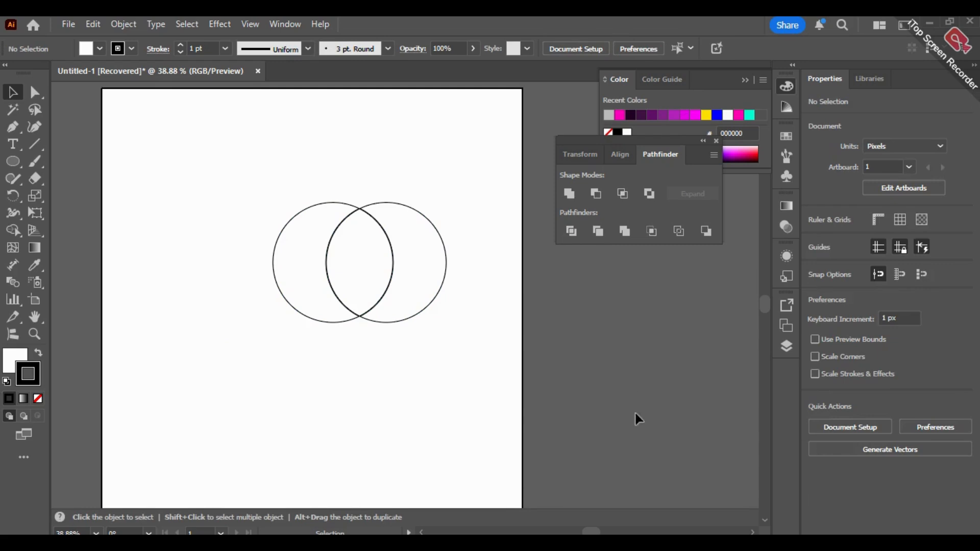
pyautogui.click(625, 352)
# Step: Separate the two crescents and the middle lens of the divided circles by moving each piece away with Direct Selection
pyautogui.click(35, 92)
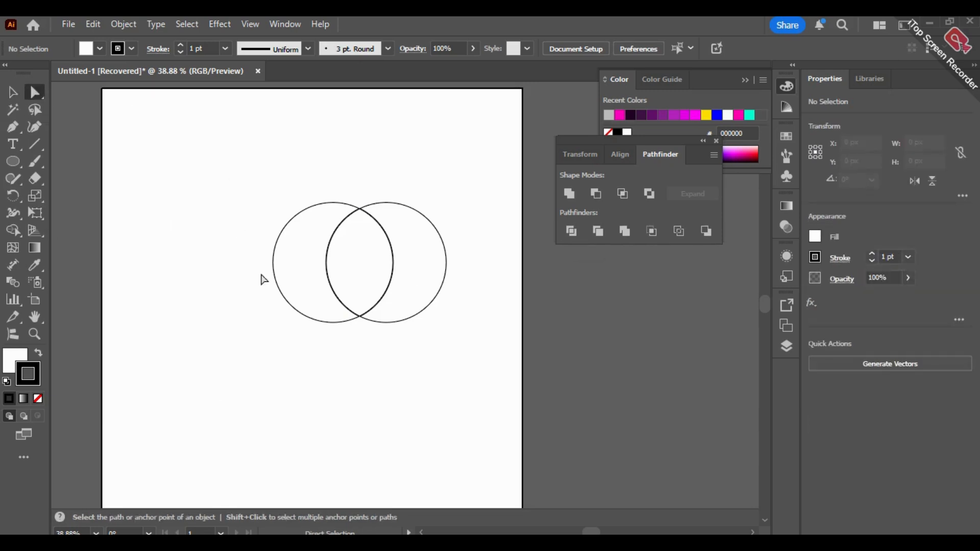
pyautogui.moveTo(290, 262); pyautogui.dragTo(199, 290)
pyautogui.moveTo(422, 280); pyautogui.dragTo(487, 355)
pyautogui.moveTo(352, 275); pyautogui.dragTo(352, 190)
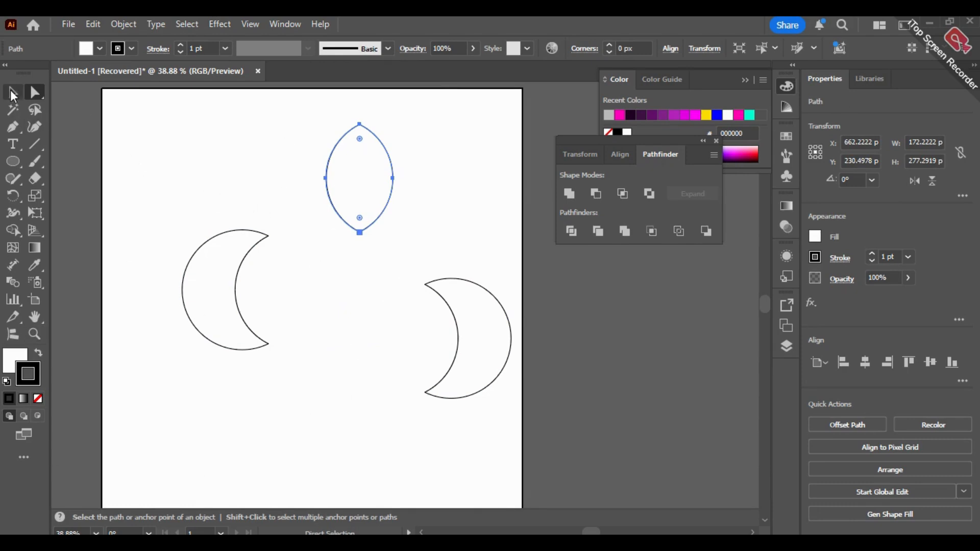
# Step: Undo the piece separation, the group moves and the Divide operation to restore the two overlapping circles
pyautogui.hotkey('ctrl', 'z')
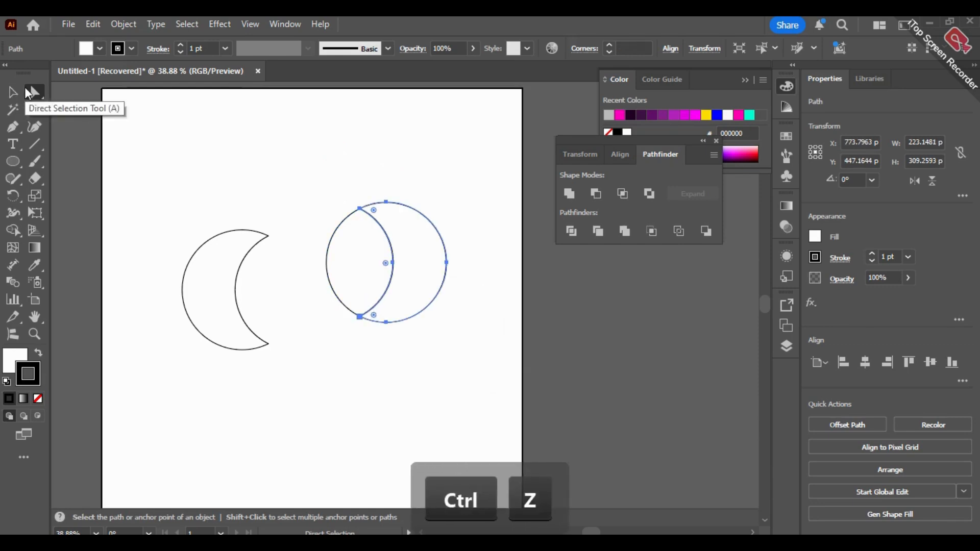
pyautogui.hotkey('ctrl', 'z')
pyautogui.hotkey('ctrl', 'z')
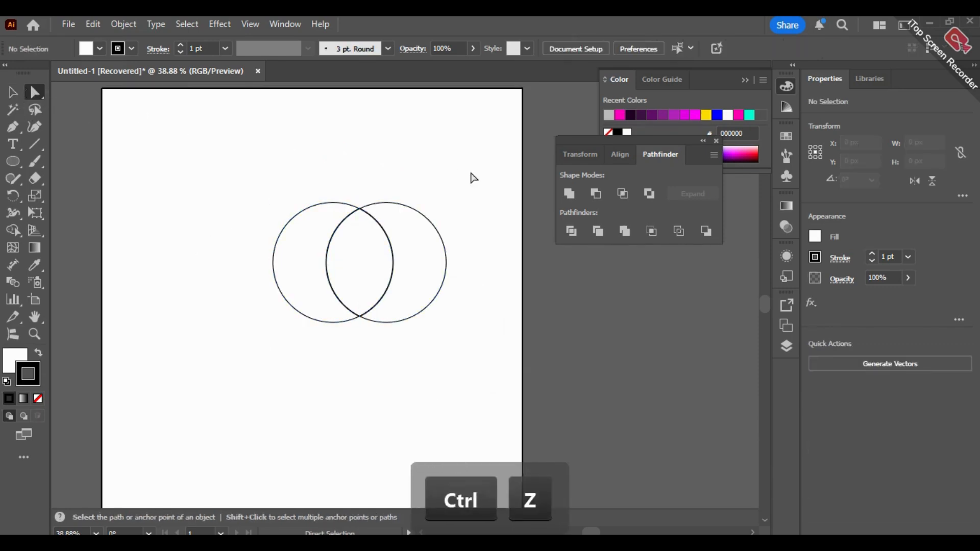
pyautogui.hotkey('ctrl', 'z')
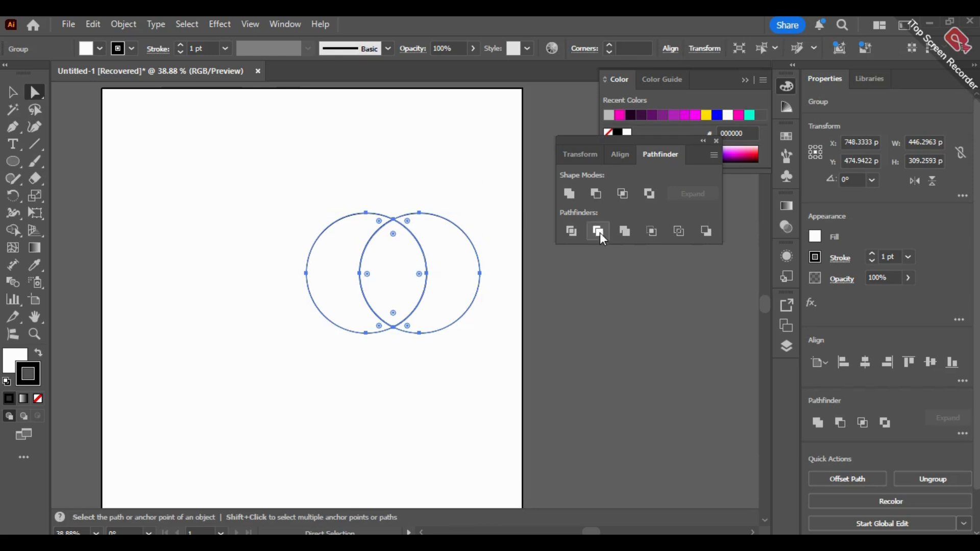
pyautogui.hotkey('ctrl', 'z')
pyautogui.hotkey('ctrl', 'z')
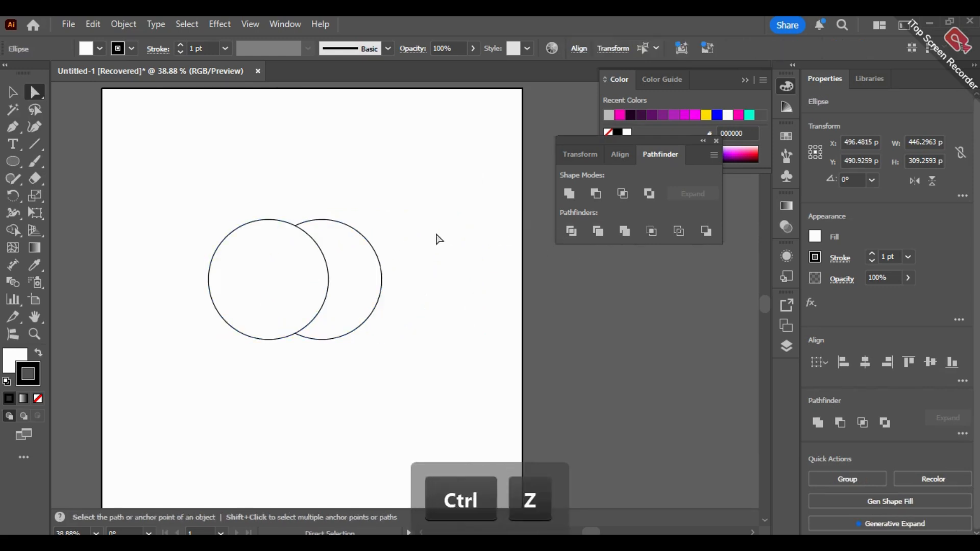
pyautogui.hotkey('ctrl', 'z')
pyautogui.hotkey('ctrl', 'z')
pyautogui.press('v')
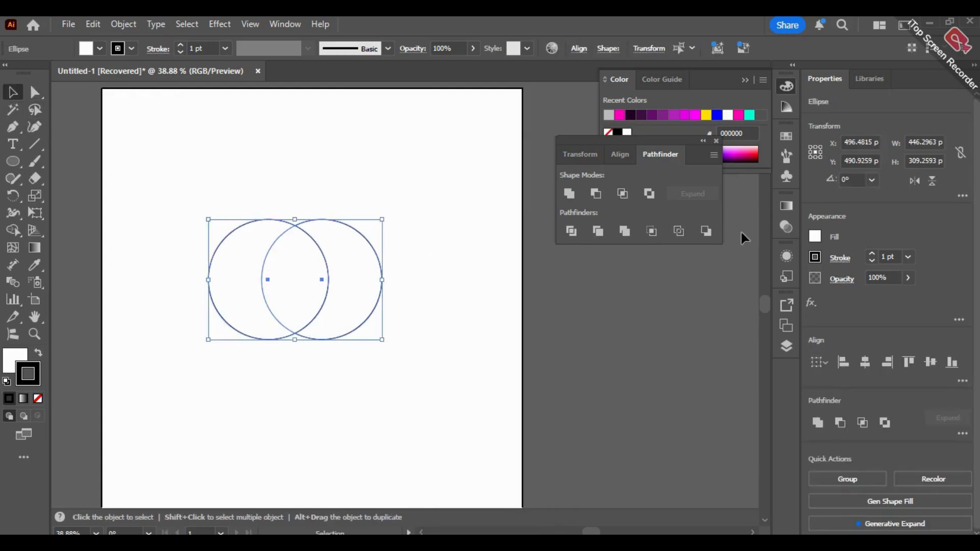
# Step: Apply the Trim pathfinder to the two overlapping circles and move the trimmed group to the right
pyautogui.click(602, 229)
pyautogui.click(554, 337)
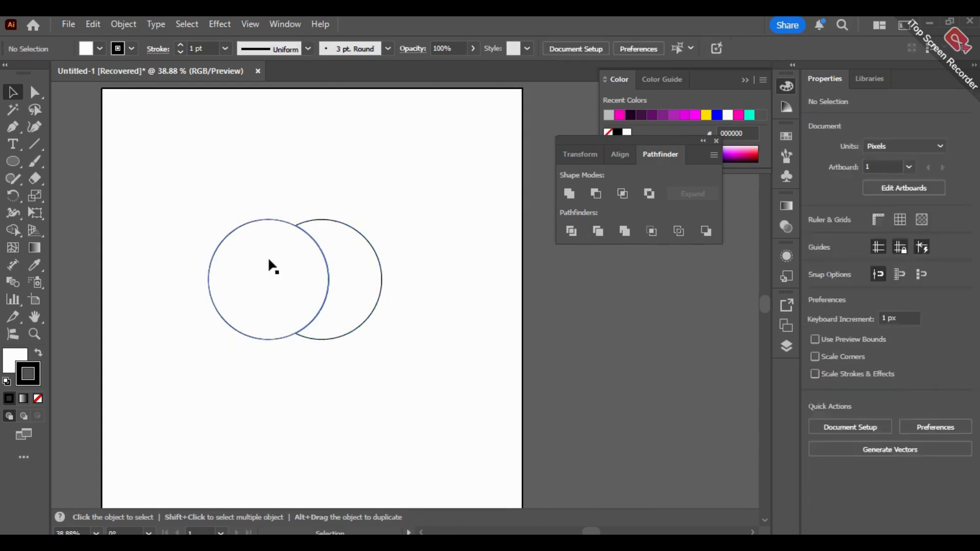
pyautogui.moveTo(356, 256); pyautogui.dragTo(443, 247)
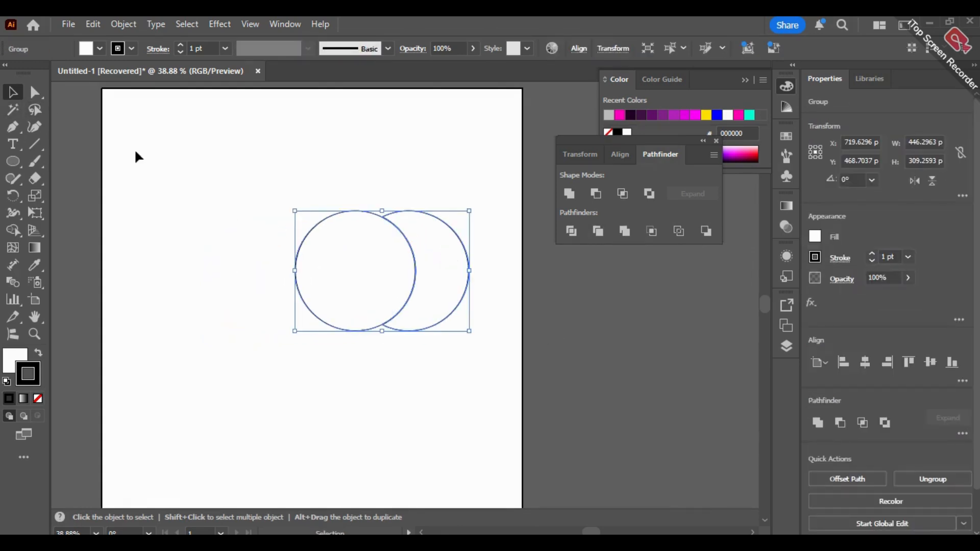
# Step: Undo the trimmed group's move and the Trim operation to restore the two overlapping circles
pyautogui.hotkey('ctrl', 'z')
pyautogui.hotkey('ctrl', 'z')
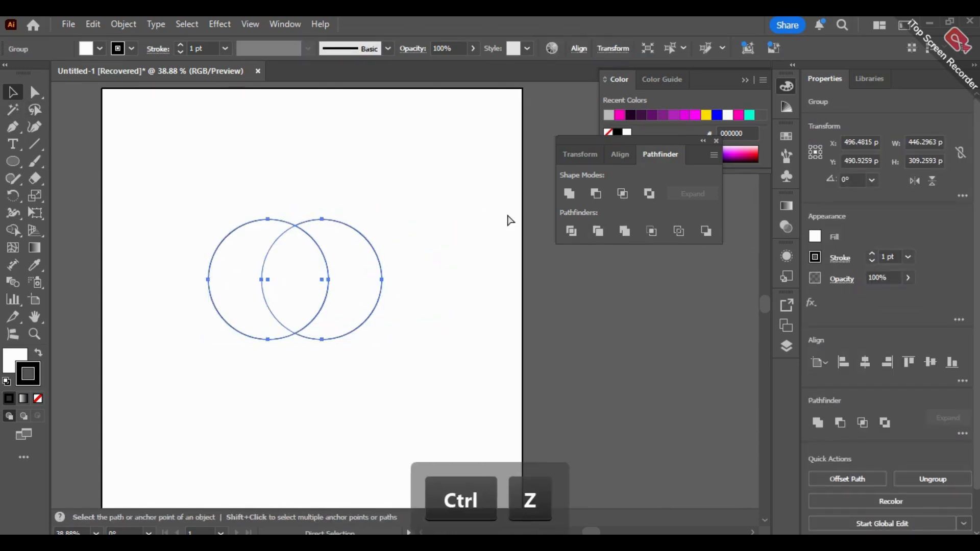
pyautogui.click(446, 278)
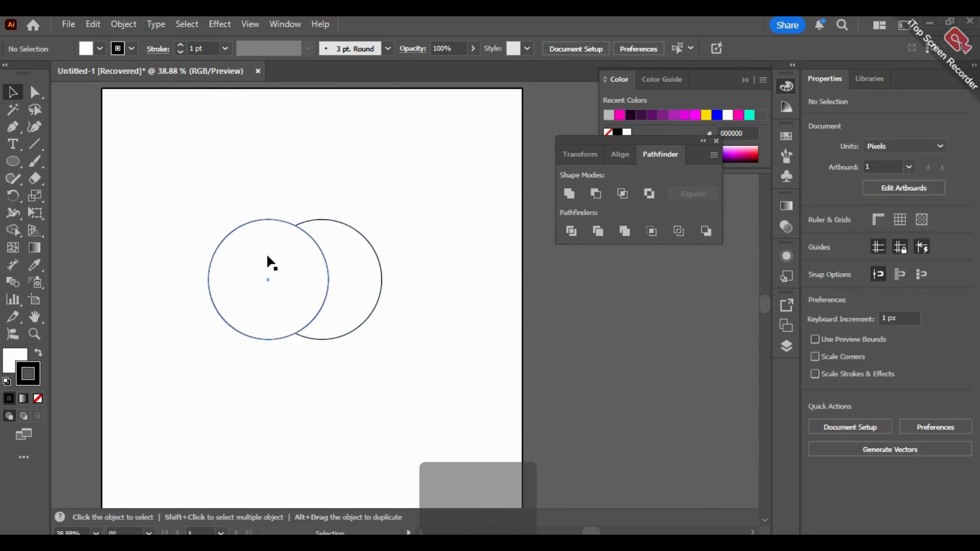
pyautogui.click(253, 275)
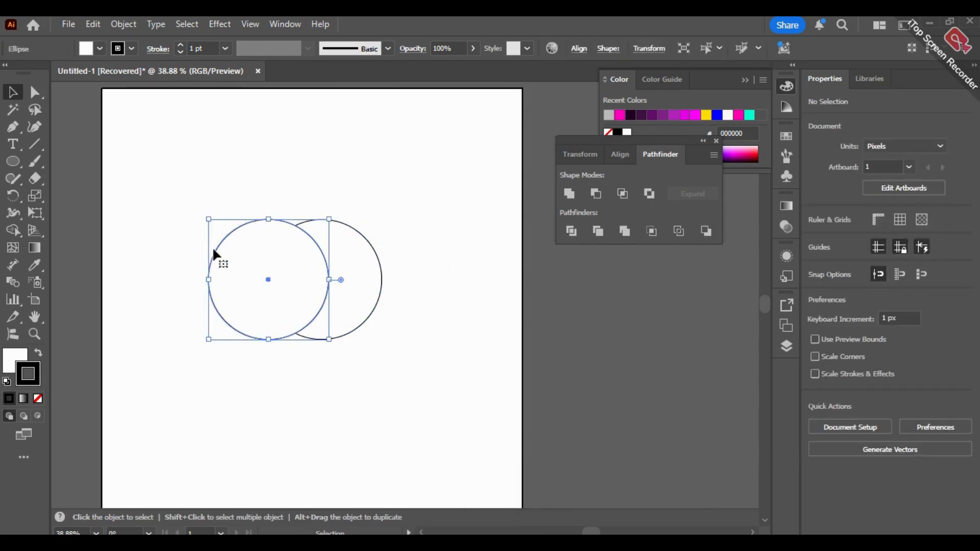
pyautogui.click(437, 238)
pyautogui.press('a')
pyautogui.hotkey('ctrl', 'z')
pyautogui.hotkey('ctrl', 'z')
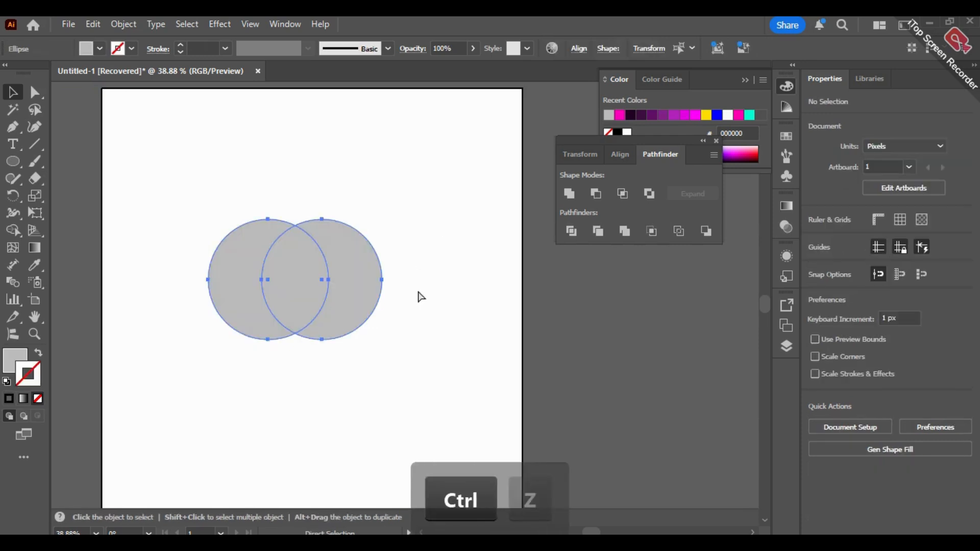
pyautogui.hotkey('ctrl', 'shift', 'z')
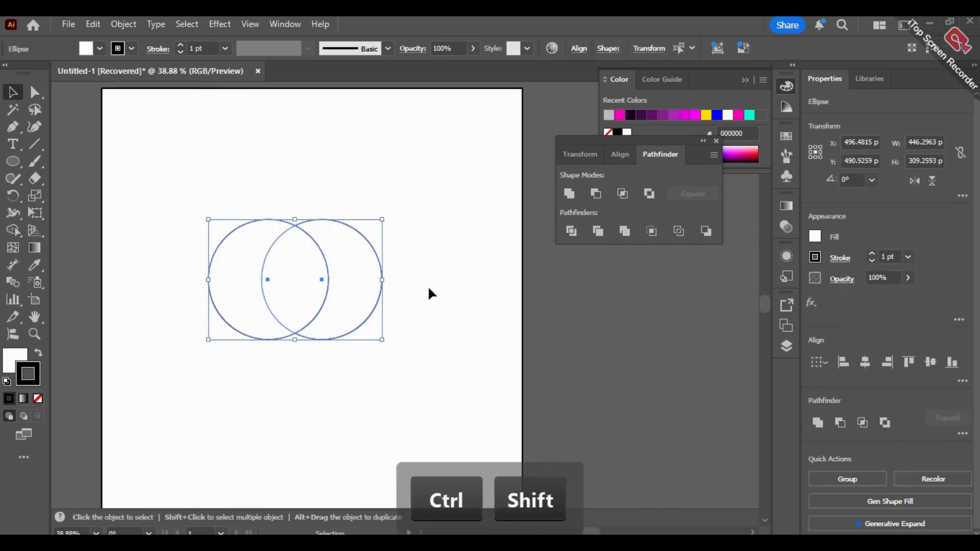
pyautogui.click(428, 286)
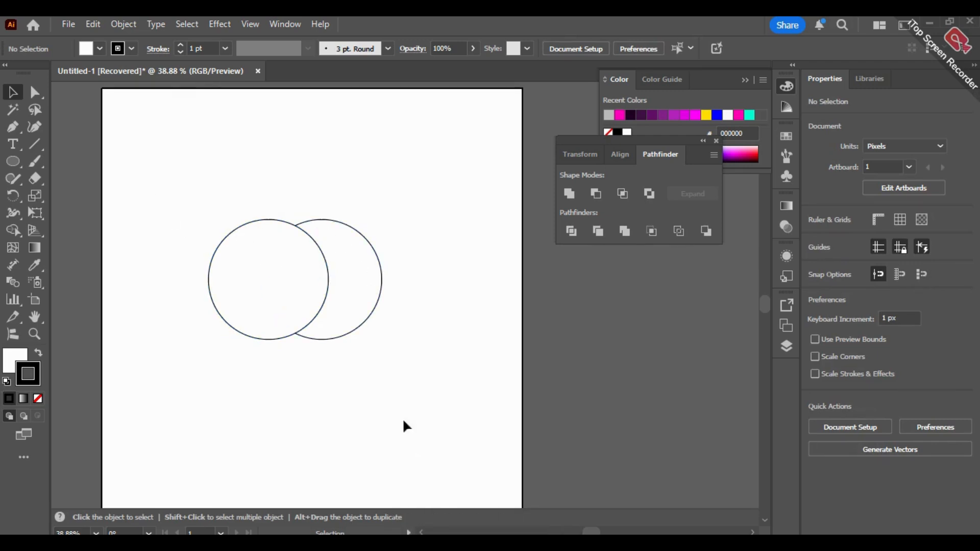
# Step: Apply the Trim pathfinder to the two circles and move the crescent and the full circle apart with Direct Selection
pyautogui.moveTo(187, 206); pyautogui.dragTo(330, 296)
pyautogui.click(596, 232)
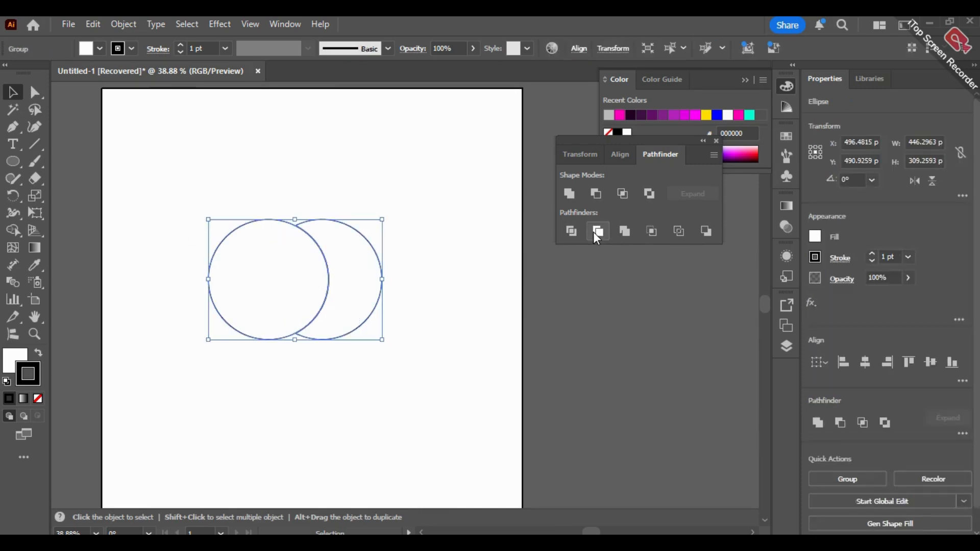
pyautogui.click(38, 93)
pyautogui.click(390, 168)
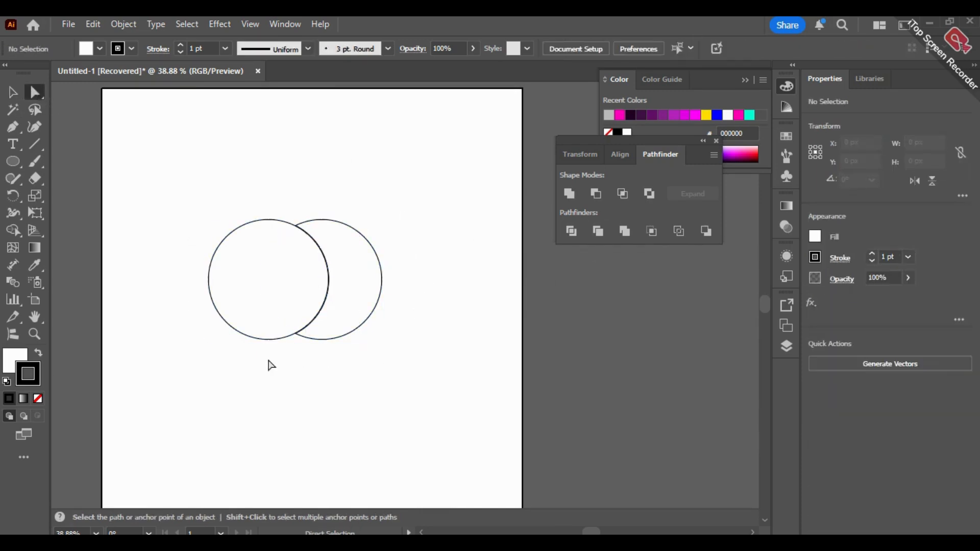
pyautogui.moveTo(352, 266); pyautogui.dragTo(477, 276)
pyautogui.moveTo(269, 280); pyautogui.dragTo(187, 279)
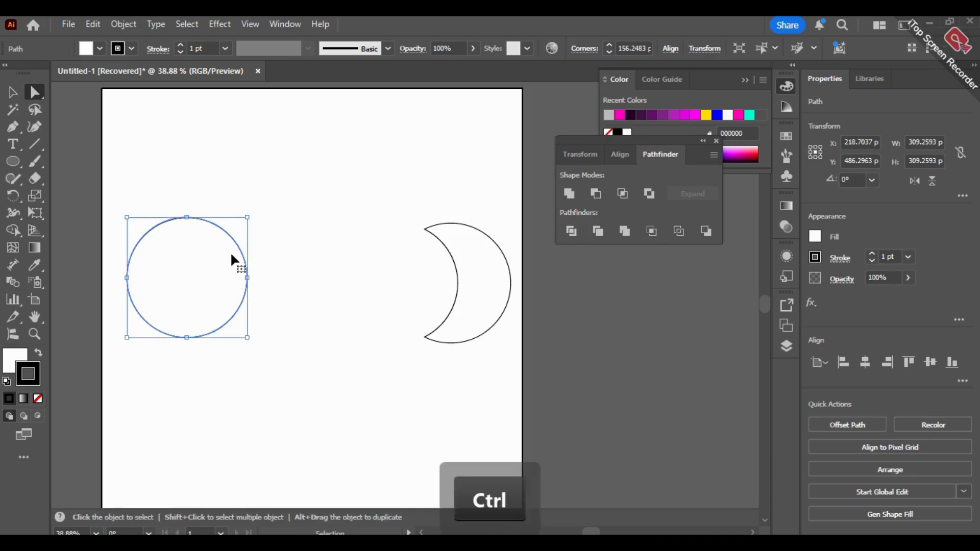
# Step: Undo the crescent and circle moves and the Trim operation to restore the overlapping circles
pyautogui.hotkey('ctrl', 'z')
pyautogui.hotkey('ctrl', 'z')
pyautogui.hotkey('ctrl', 'z')
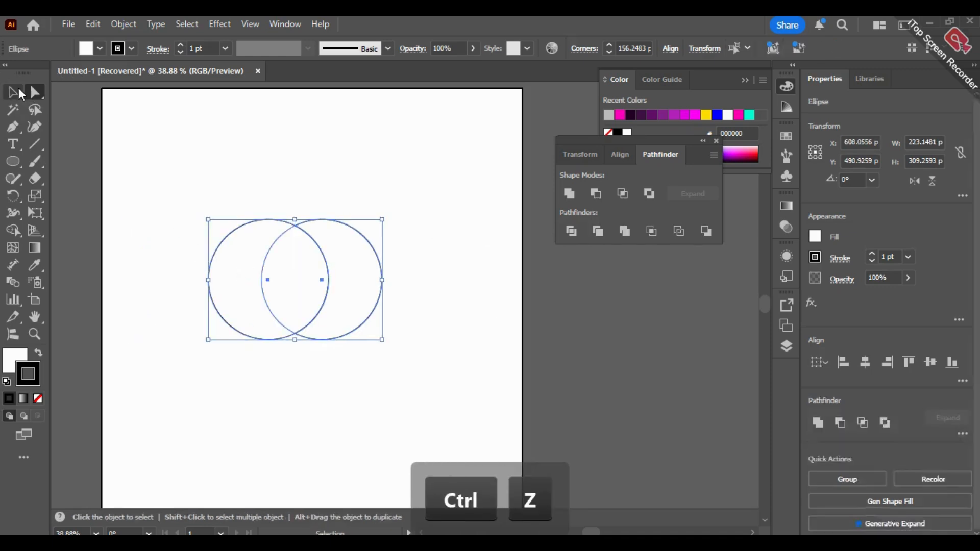
# Step: Apply the Merge pathfinder to the two overlapping circles and move the full circle and the crescent apart with Direct Selection
pyautogui.click(12, 92)
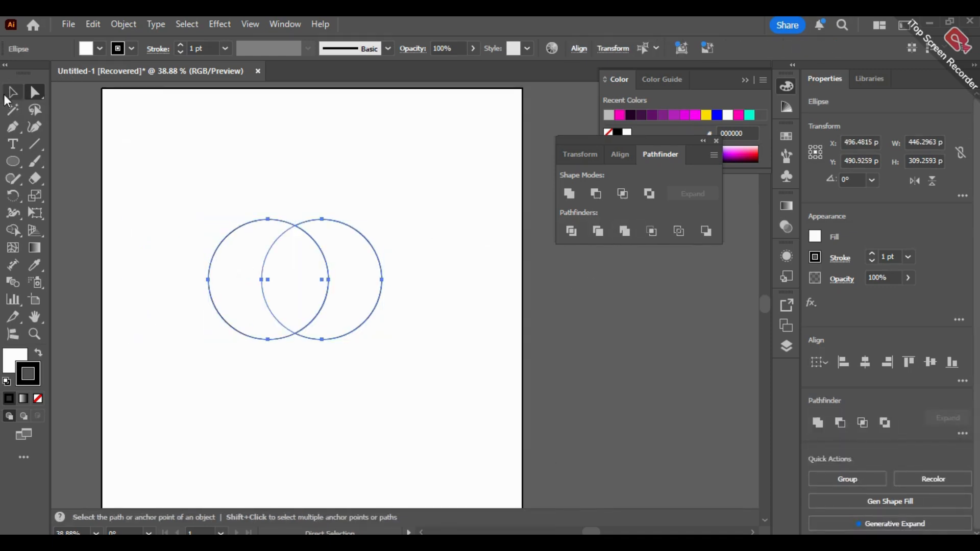
pyautogui.click(630, 229)
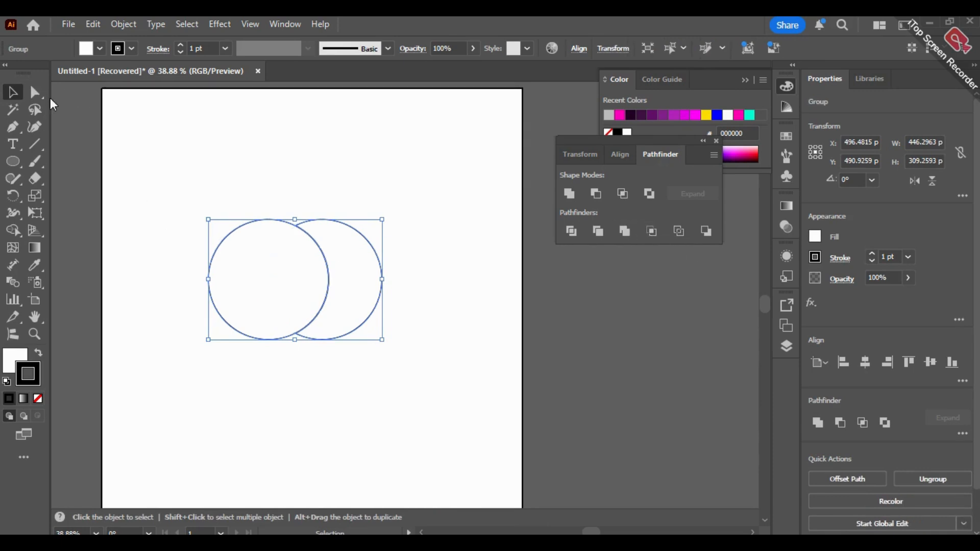
pyautogui.click(396, 199)
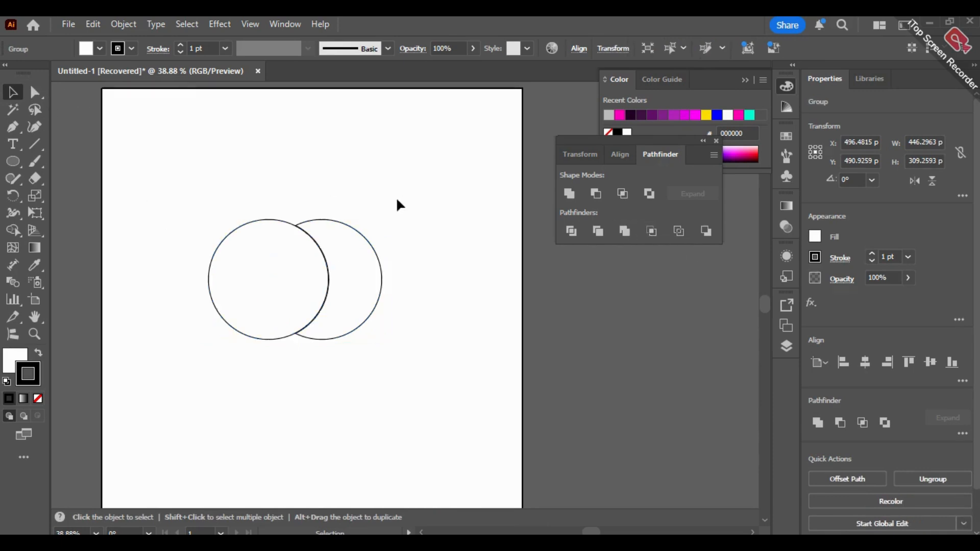
pyautogui.click(32, 96)
pyautogui.moveTo(231, 235); pyautogui.dragTo(195, 192)
pyautogui.moveTo(355, 303); pyautogui.dragTo(379, 257)
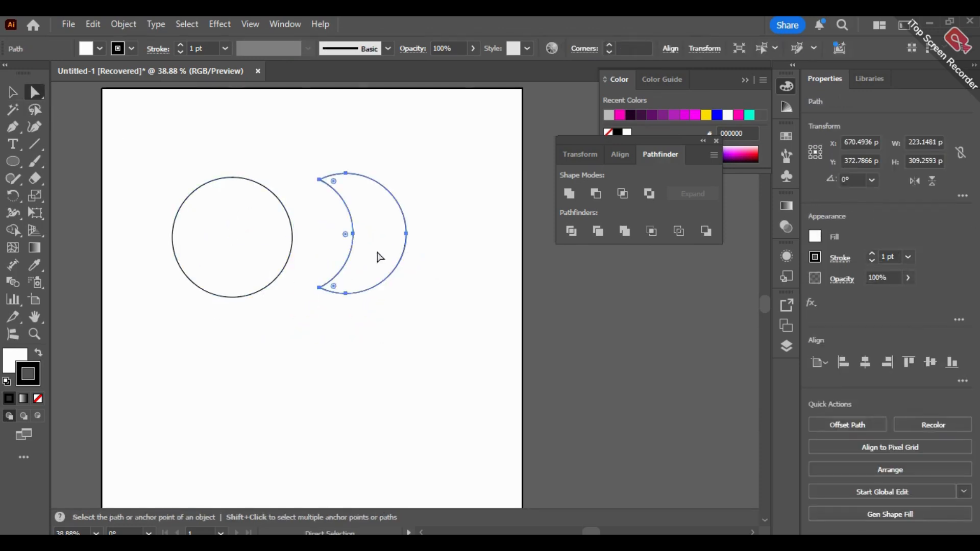
# Step: Undo the piece moves and the Merge operation to restore the two overlapping circles
pyautogui.hotkey('ctrl', 'z')
pyautogui.hotkey('ctrl', 'z')
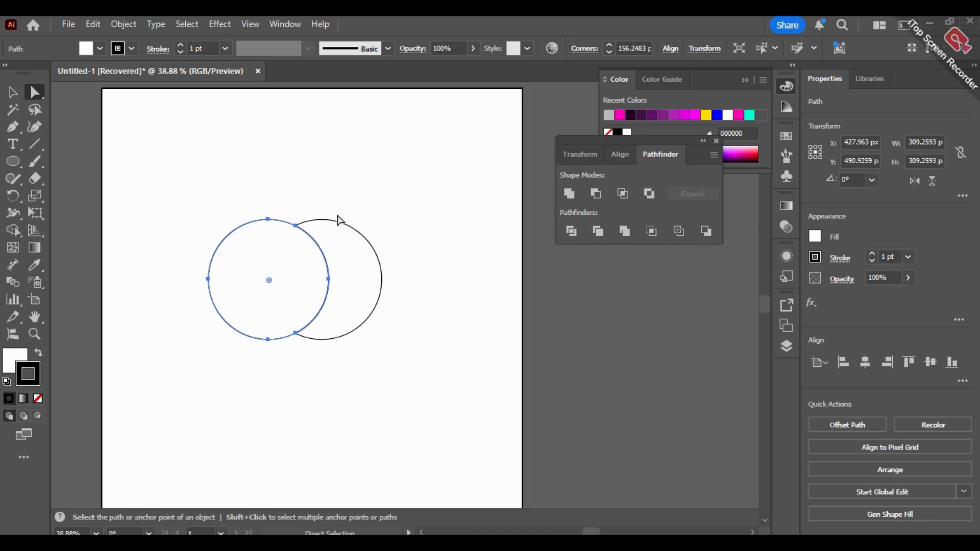
pyautogui.hotkey('ctrl', 'z')
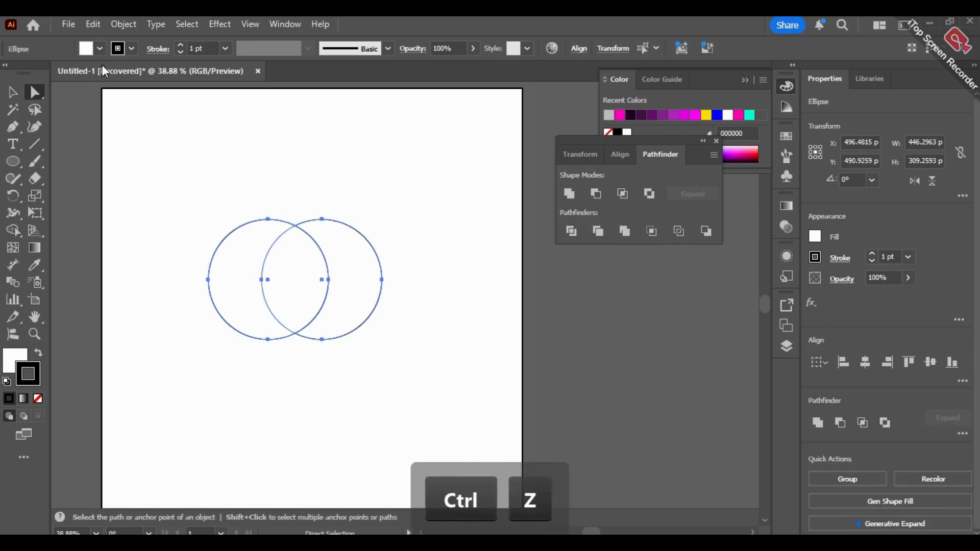
# Step: Apply the Crop pathfinder to the two overlapping circles, keeping the visible lens where they overlap
pyautogui.click(13, 91)
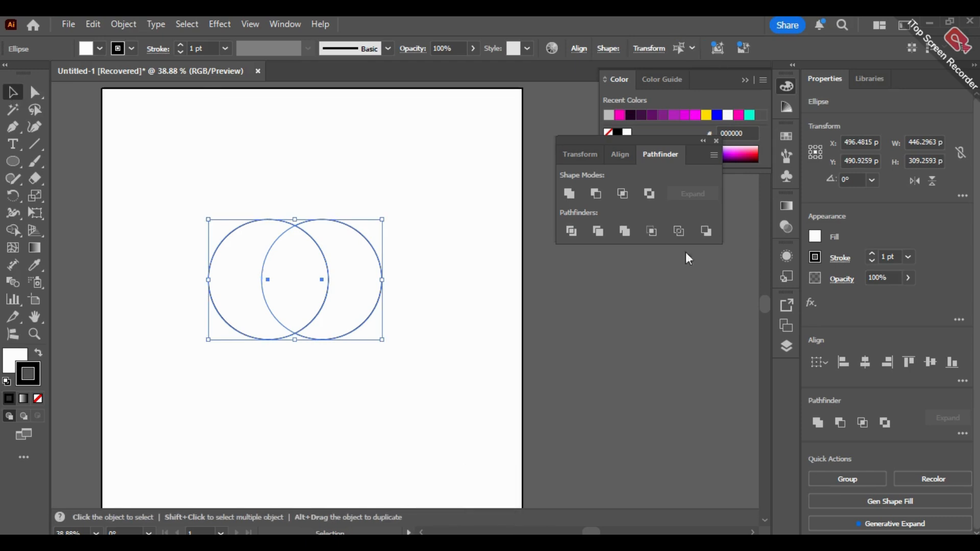
pyautogui.click(655, 226)
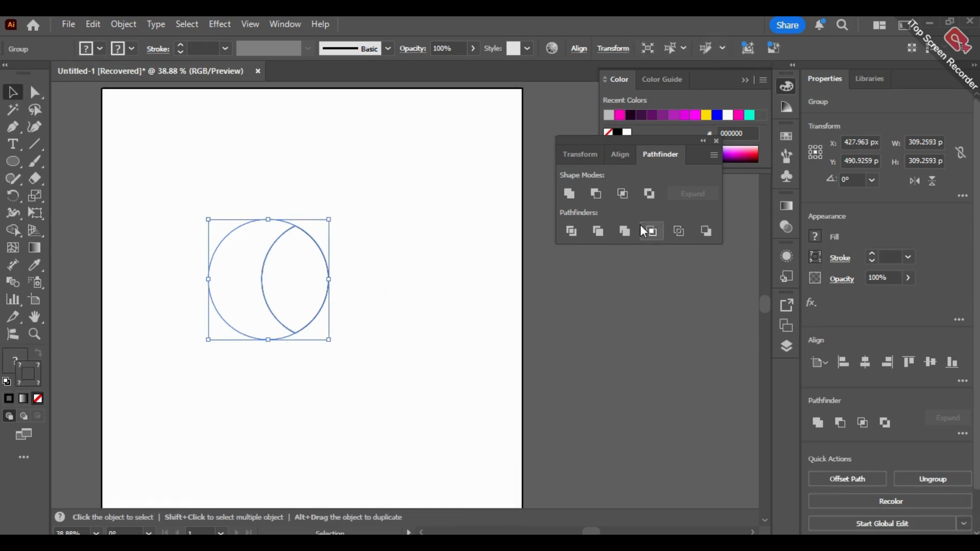
pyautogui.click(409, 323)
pyautogui.hotkey('ctrl', 'z')
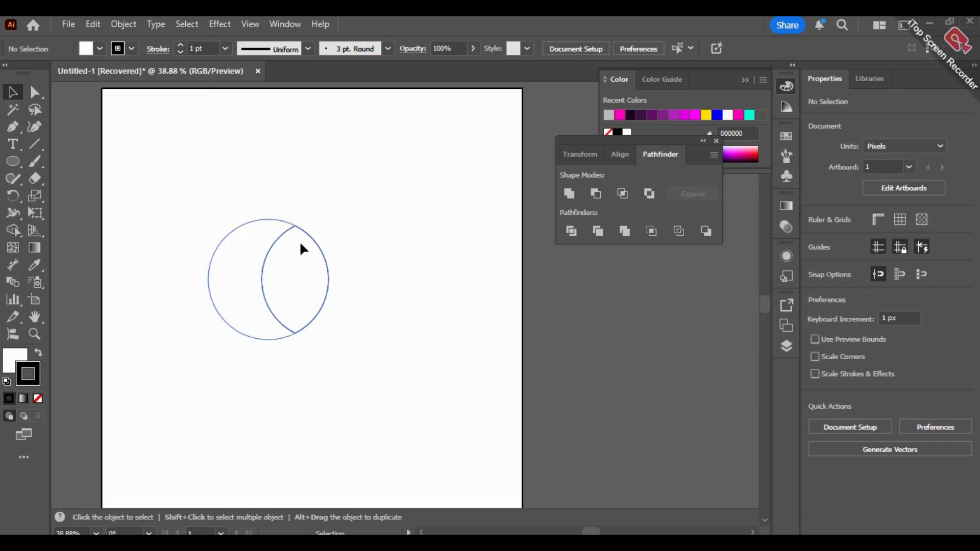
pyautogui.hotkey('ctrl', 'shift', 'z')
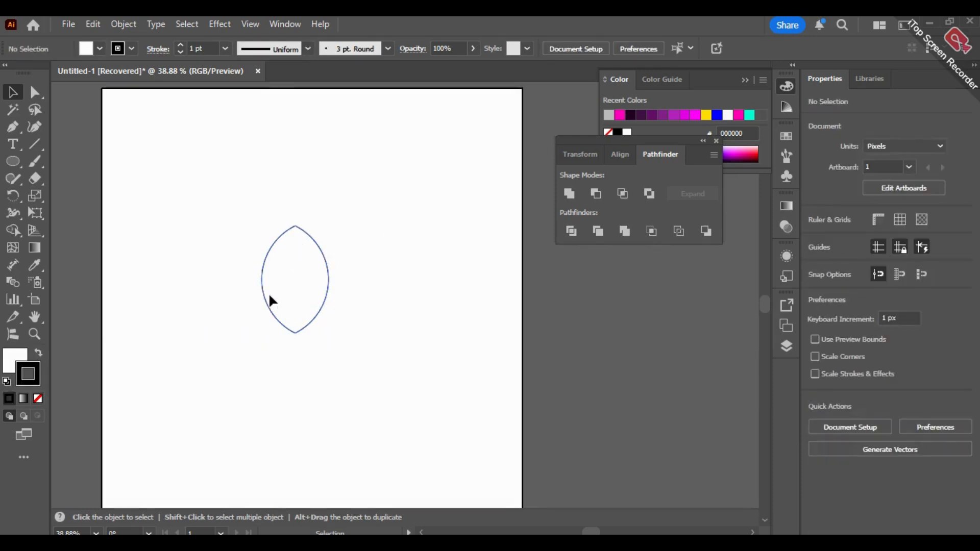
pyautogui.hotkey('ctrl', 'z')
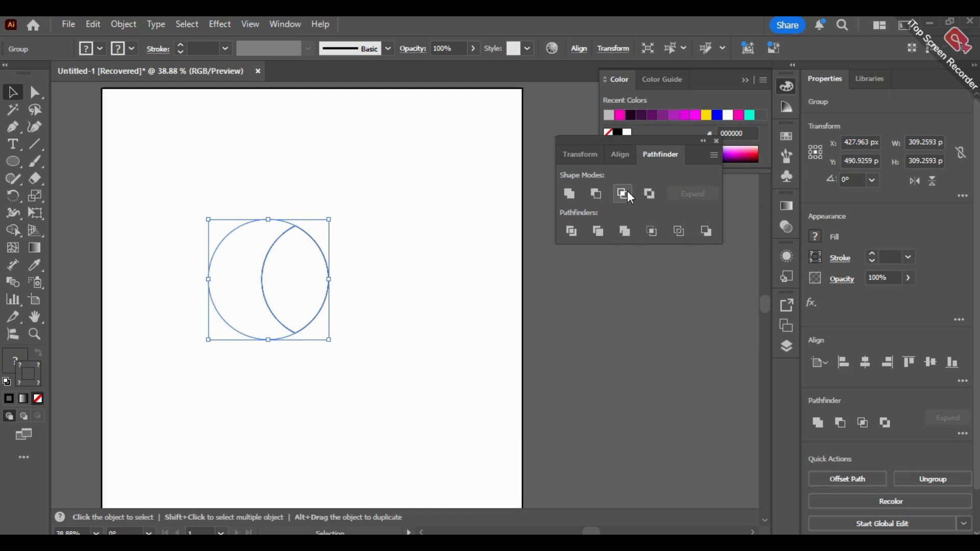
pyautogui.hotkey('ctrl', 'shift', 'z')
# Step: Move the cropped lens away with Direct Selection and select the unpainted crescent left beside it
pyautogui.click(34, 92)
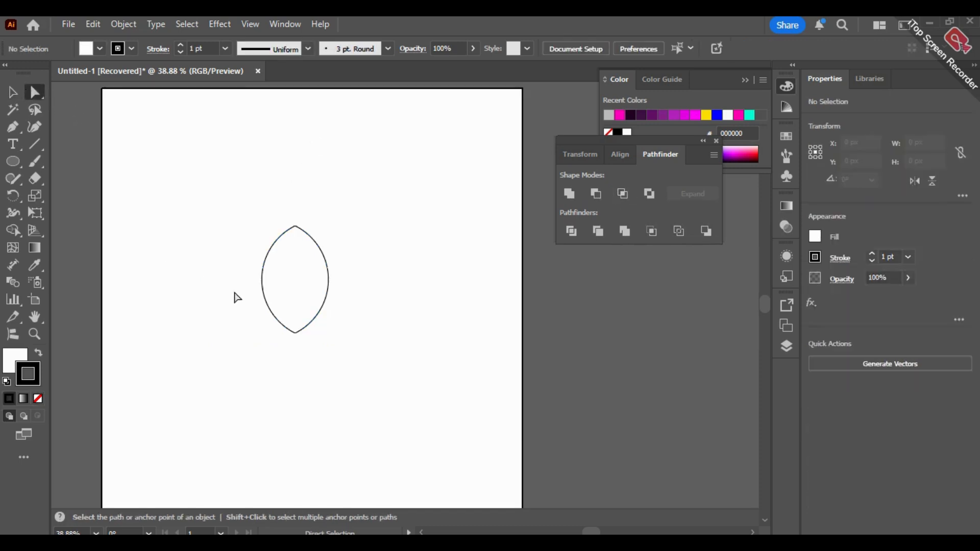
pyautogui.moveTo(310, 251); pyautogui.dragTo(401, 226)
pyautogui.moveTo(271, 273); pyautogui.dragTo(204, 365)
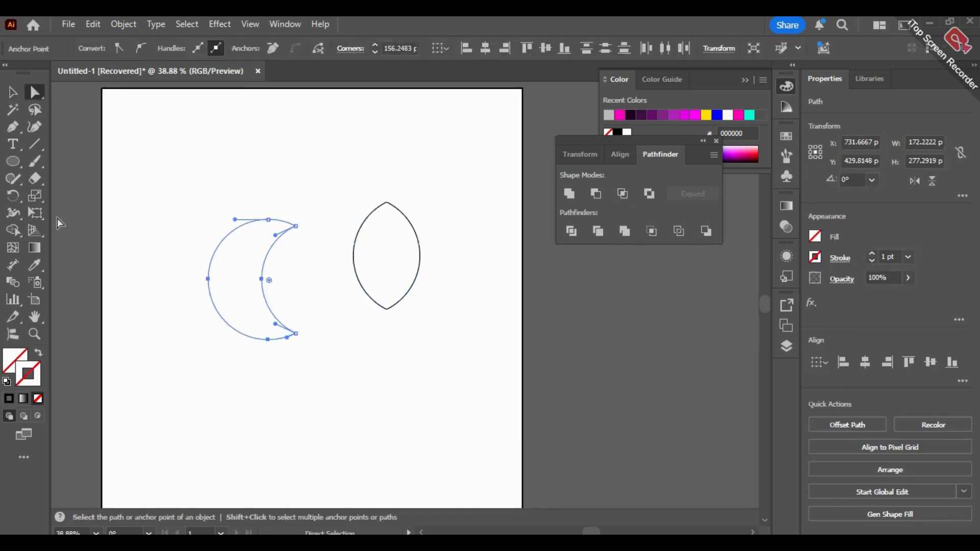
pyautogui.click(208, 279)
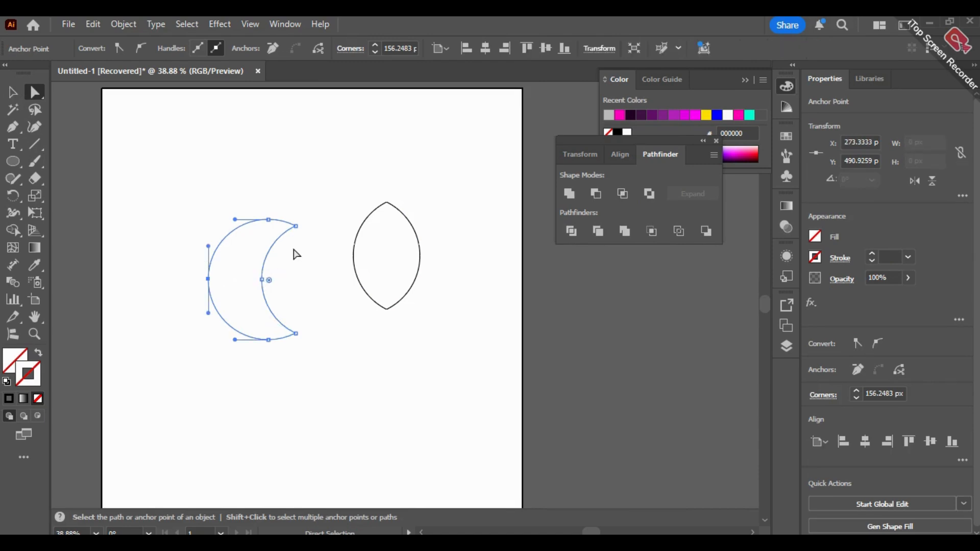
pyautogui.click(12, 92)
pyautogui.hotkey('ctrl', 'a')
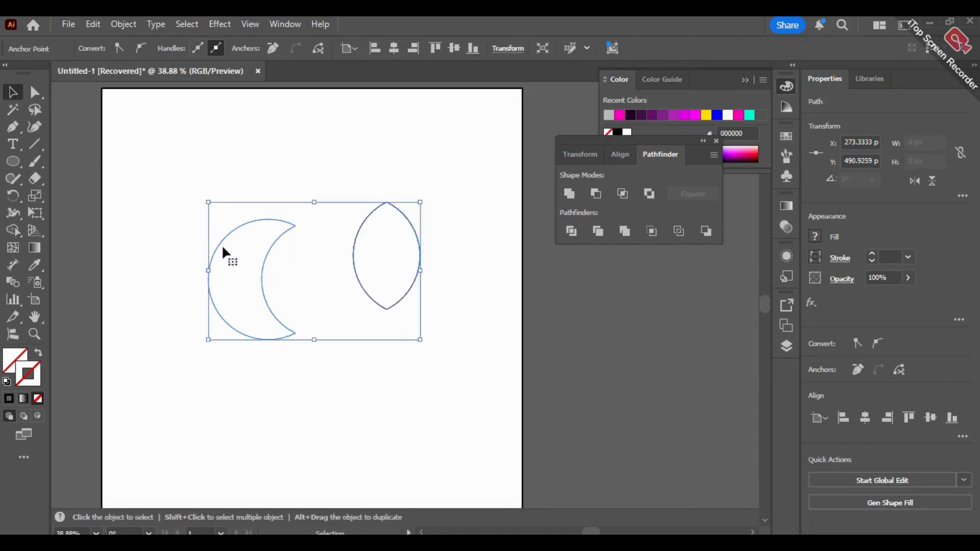
pyautogui.click(202, 250)
# Step: Undo the lens move and the Crop operation to restore the two overlapping circles
pyautogui.hotkey('ctrl', 'z')
pyautogui.hotkey('ctrl', 'z')
pyautogui.hotkey('ctrl', 'z')
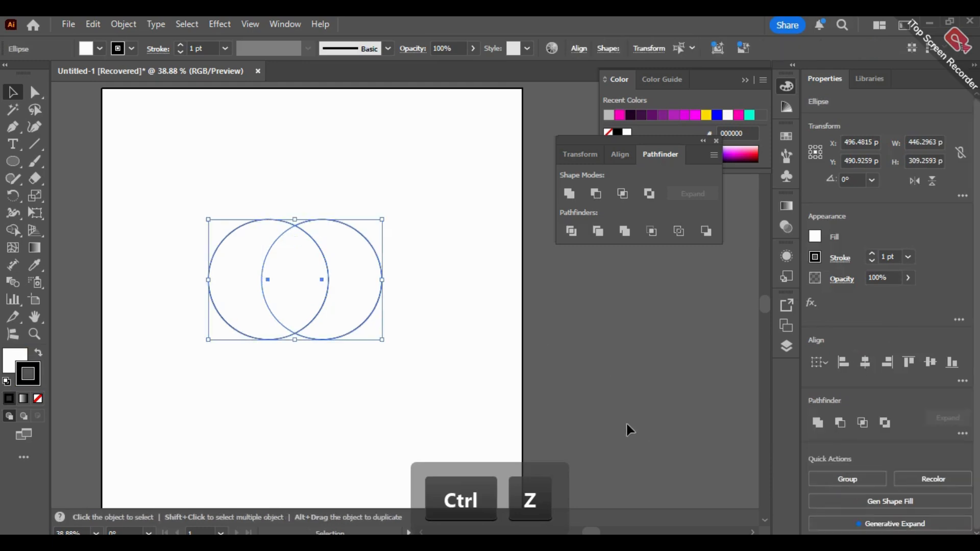
# Step: Crop the two overlapping circles again and move the resulting lens up and to the right with Direct Selection
pyautogui.click(678, 231)
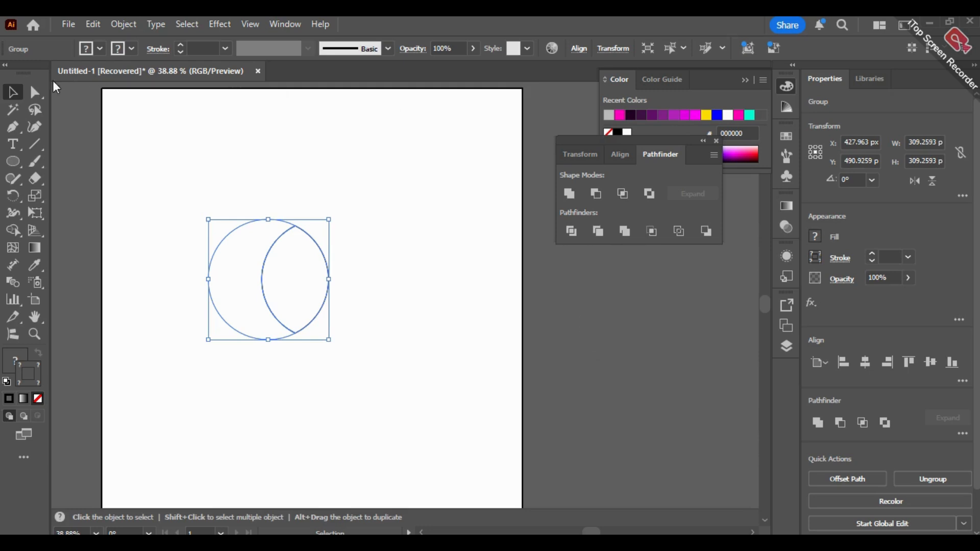
pyautogui.click(35, 92)
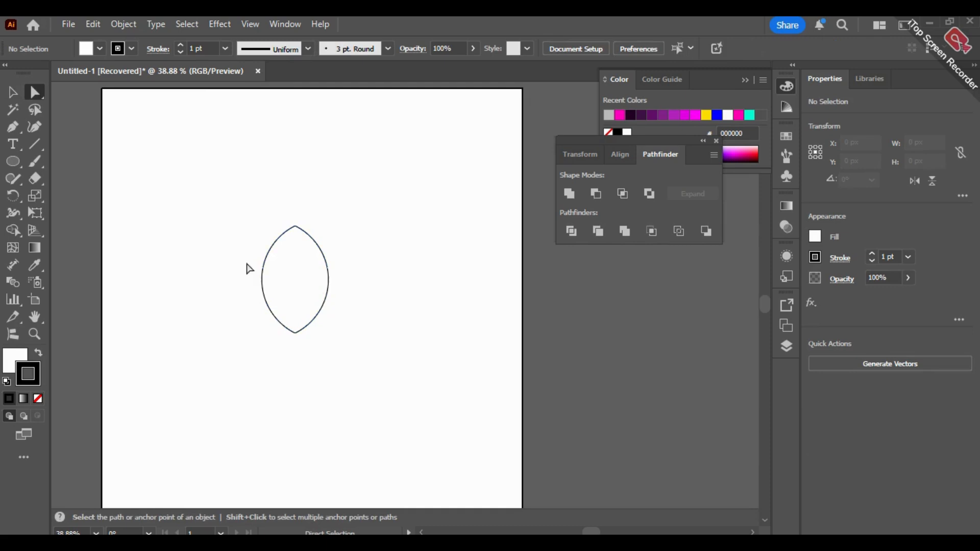
pyautogui.moveTo(285, 286); pyautogui.dragTo(381, 246)
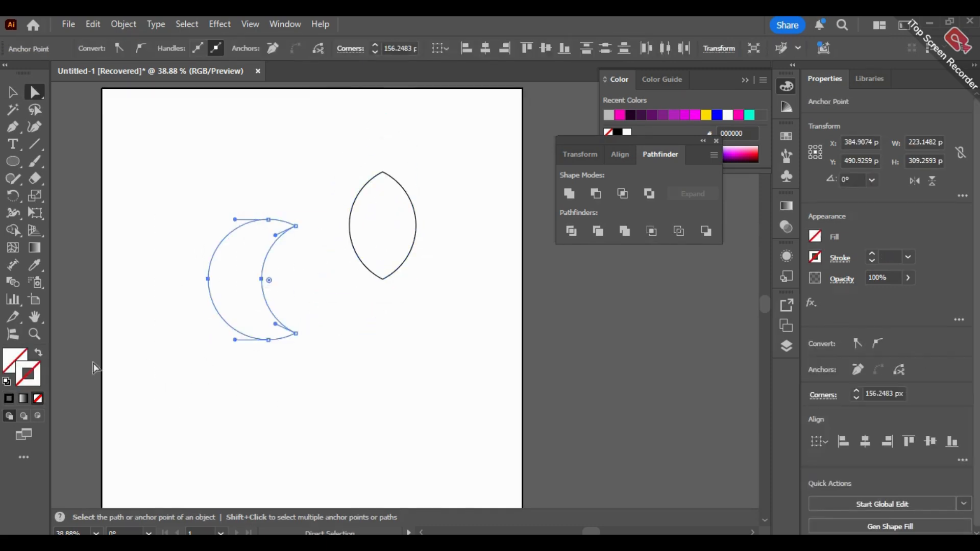
# Step: Give the unpainted leftover crescent the default white fill and black stroke
pyautogui.click(7, 382)
pyautogui.click(438, 236)
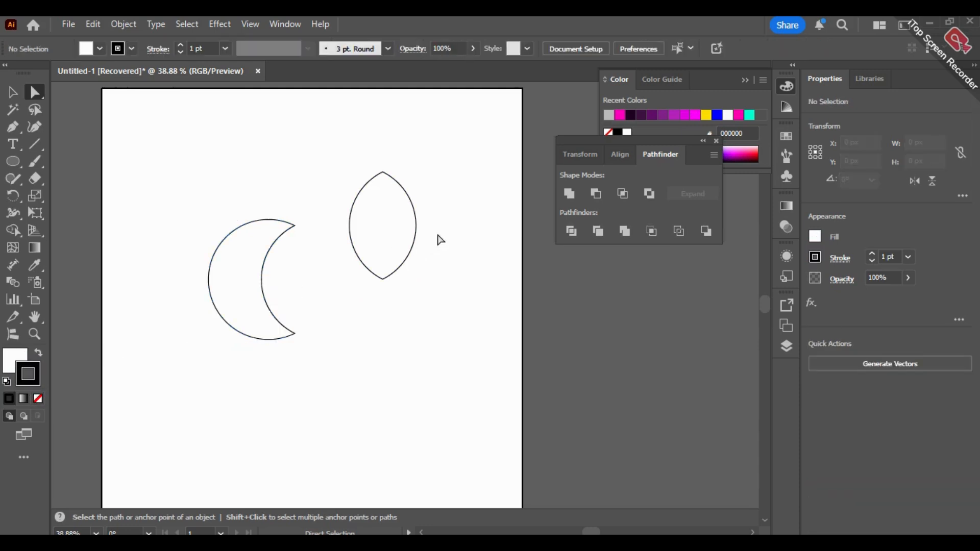
# Step: Undo the crescent's default colors, the lens move and the second Crop operation to restore the overlapping circles
pyautogui.hotkey('ctrl', 'z')
pyautogui.hotkey('ctrl', 'z')
pyautogui.hotkey('ctrl', 'z')
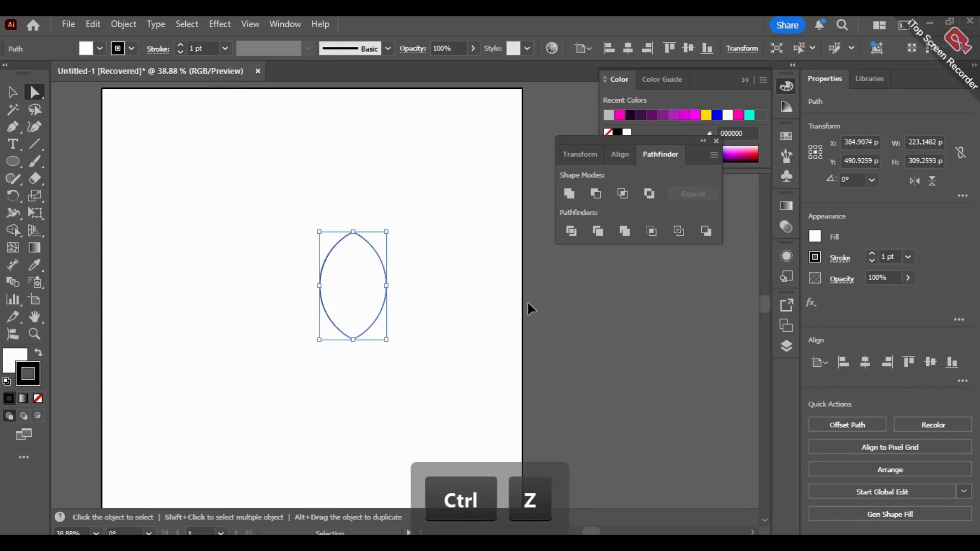
pyautogui.hotkey('ctrl', 'z')
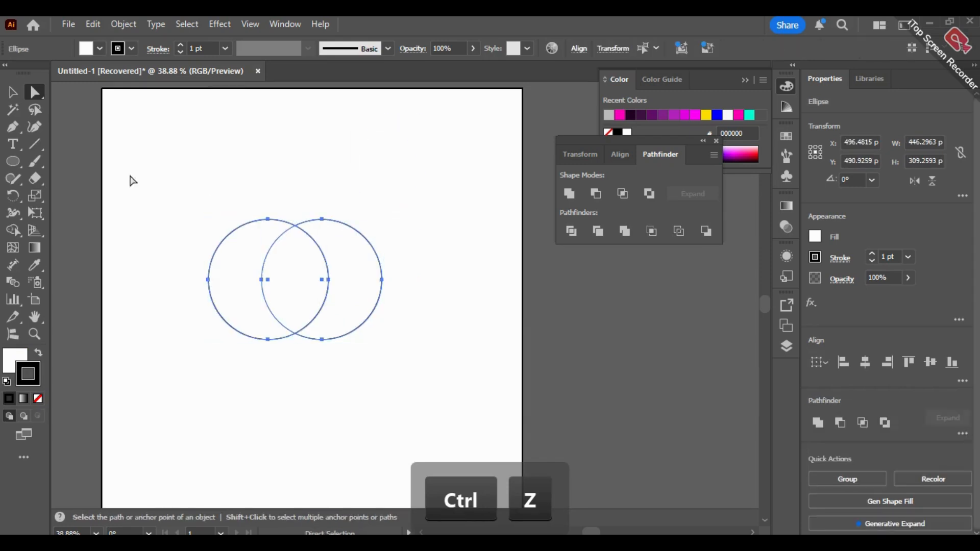
# Step: Apply the Outline pathfinder to the two overlapping circles and reselect the resulting outline group
pyautogui.click(25, 95)
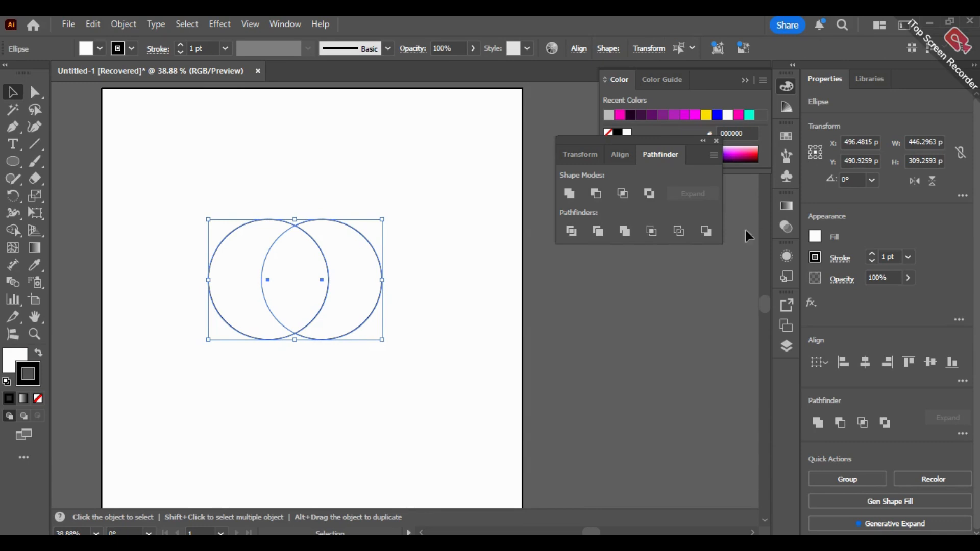
pyautogui.click(681, 230)
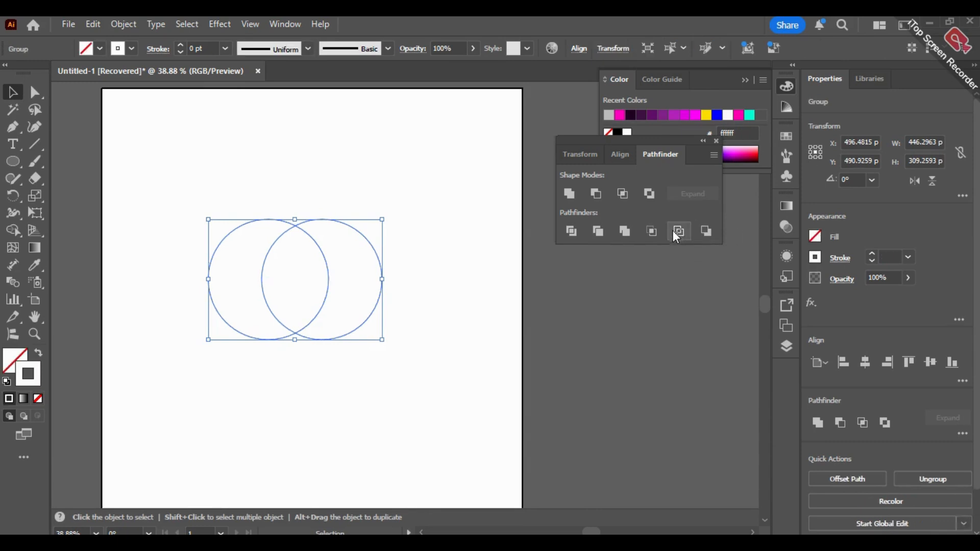
pyautogui.click(467, 338)
pyautogui.moveTo(213, 212); pyautogui.dragTo(396, 360)
pyautogui.click(350, 195)
pyautogui.moveTo(213, 182); pyautogui.dragTo(389, 387)
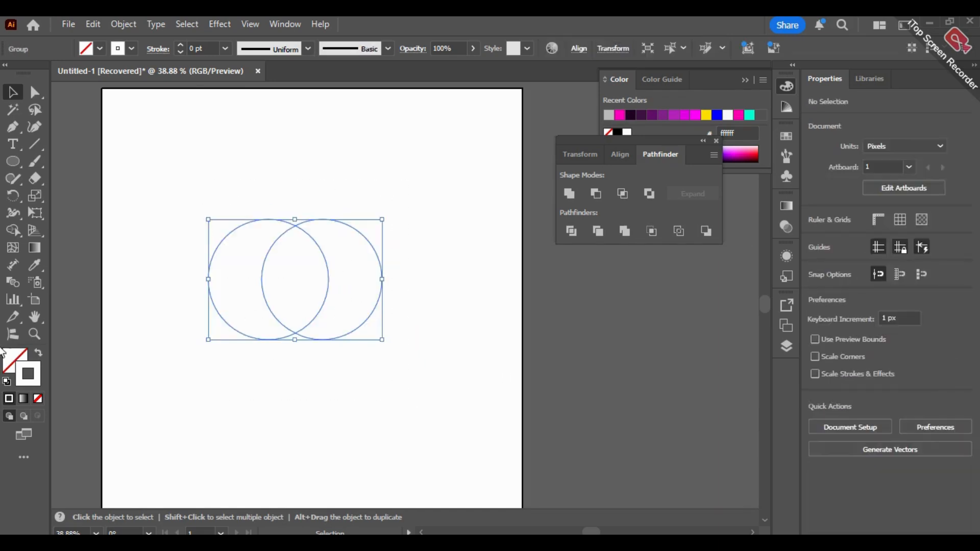
# Step: Apply the default black stroke with no fill to the outline group and move it up and to the left
pyautogui.click(7, 381)
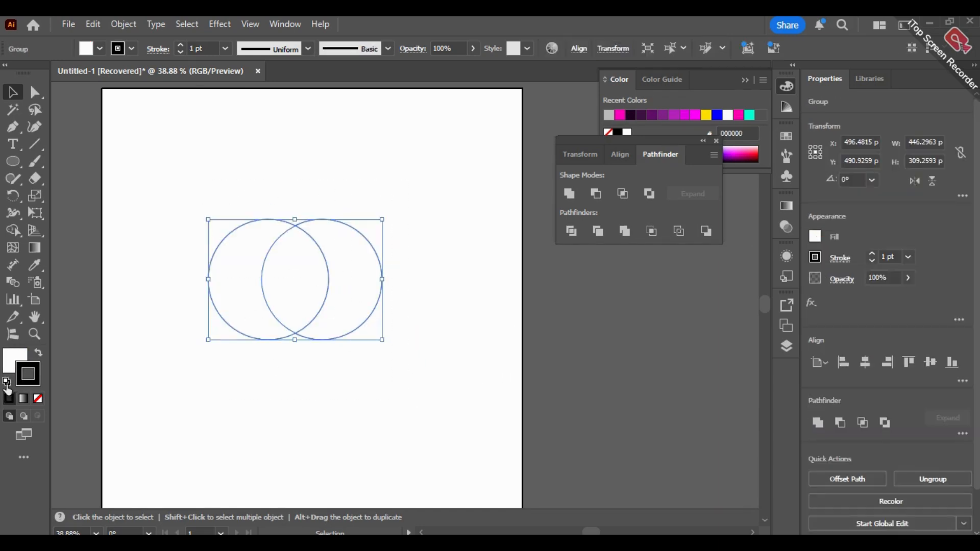
pyautogui.click(38, 399)
pyautogui.click(79, 268)
pyautogui.moveTo(228, 238); pyautogui.dragTo(141, 197)
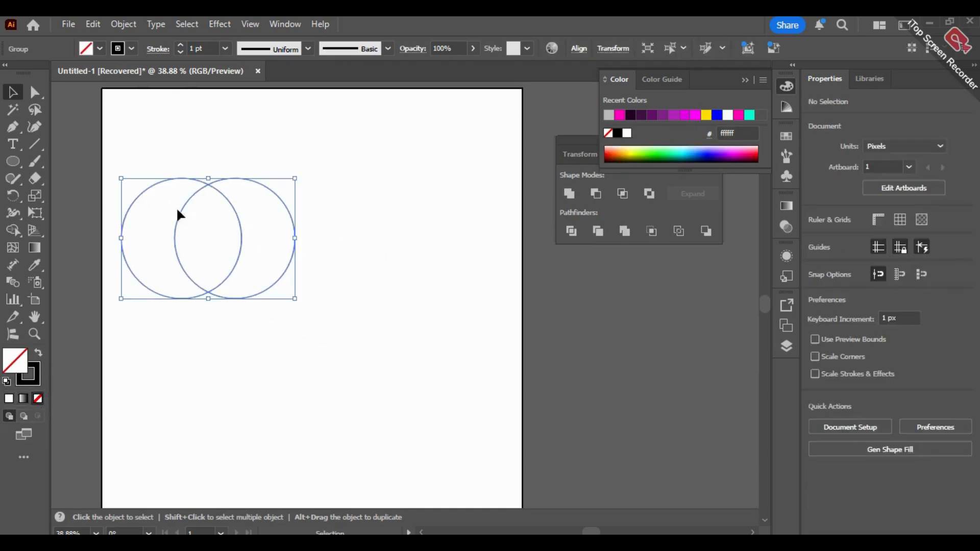
# Step: Try to pull the right circle's outer arc away from the overlap with Direct Selection
pyautogui.click(35, 92)
pyautogui.click(291, 226)
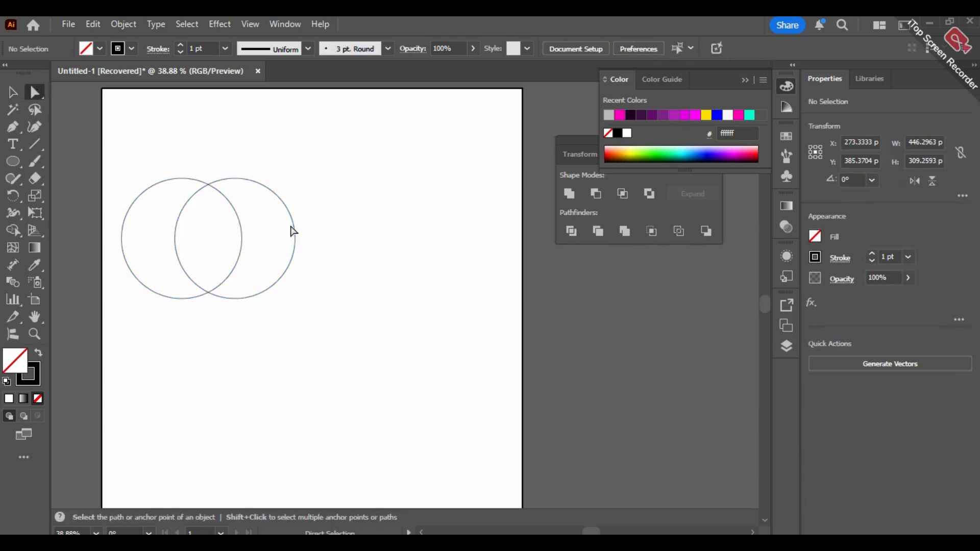
pyautogui.moveTo(292, 220); pyautogui.dragTo(451, 216)
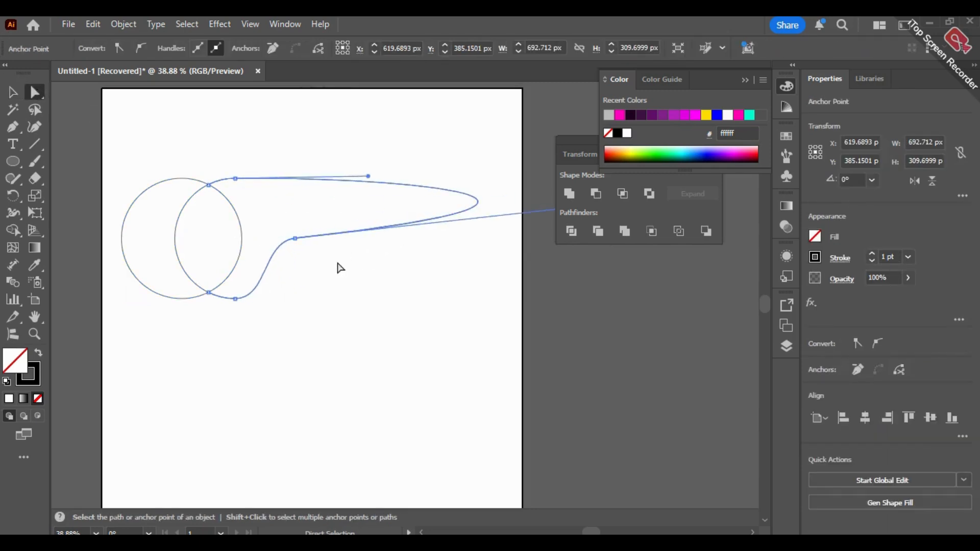
pyautogui.hotkey('ctrl', 'z')
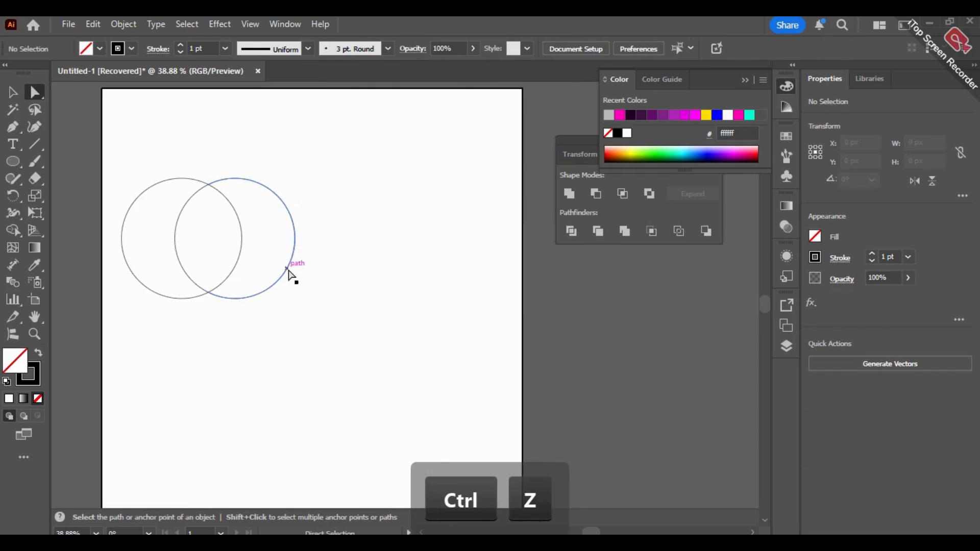
pyautogui.moveTo(286, 271); pyautogui.dragTo(330, 271)
pyautogui.hotkey('ctrl', 'z')
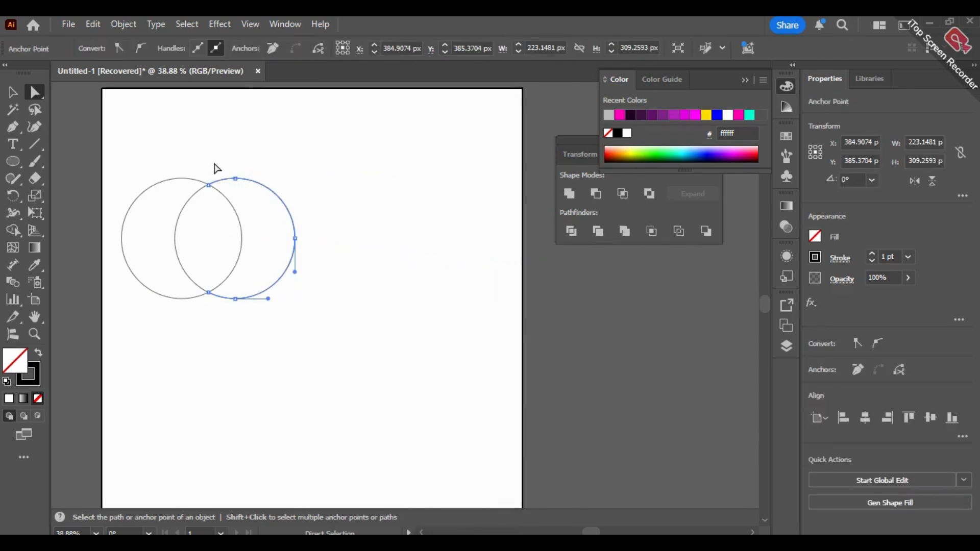
# Step: Select all anchor points of the right circle's outer arc and move the arc away to the right
pyautogui.keyDown('shift'); pyautogui.click(234, 183); pyautogui.keyUp('shift')
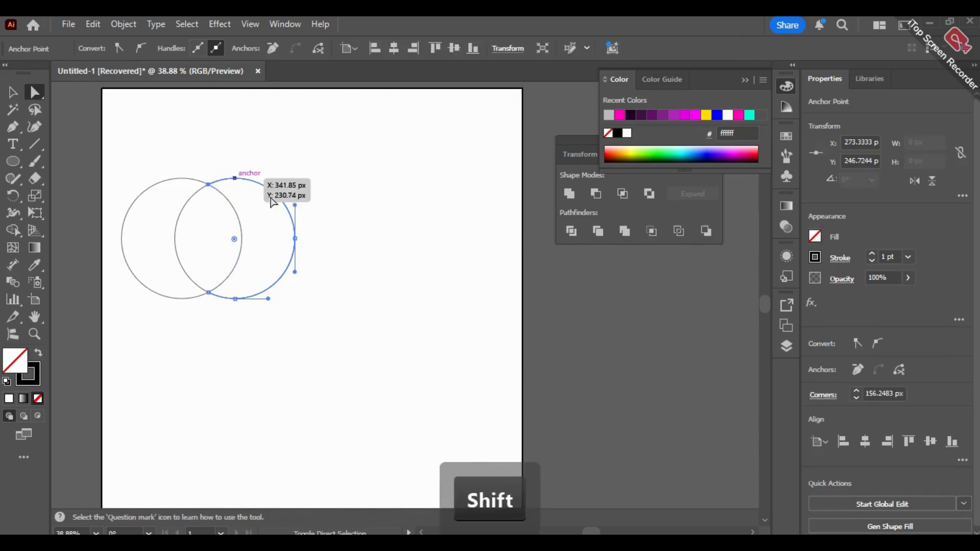
pyautogui.keyDown('shift'); pyautogui.click(295, 238); pyautogui.keyUp('shift')
pyautogui.keyDown('shift'); pyautogui.click(235, 299); pyautogui.keyUp('shift')
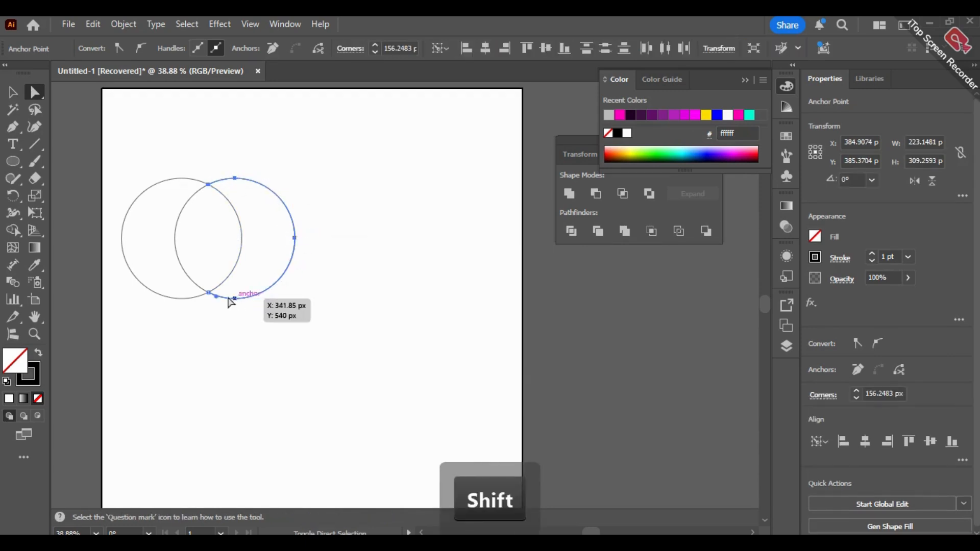
pyautogui.keyDown('shift'); pyautogui.click(209, 292); pyautogui.keyUp('shift')
pyautogui.moveTo(287, 280); pyautogui.dragTo(427, 266)
# Step: Try to move the left circle's outer arc down and to the left, and undo the change
pyautogui.moveTo(162, 300); pyautogui.dragTo(120, 389)
pyautogui.press('ctrl')
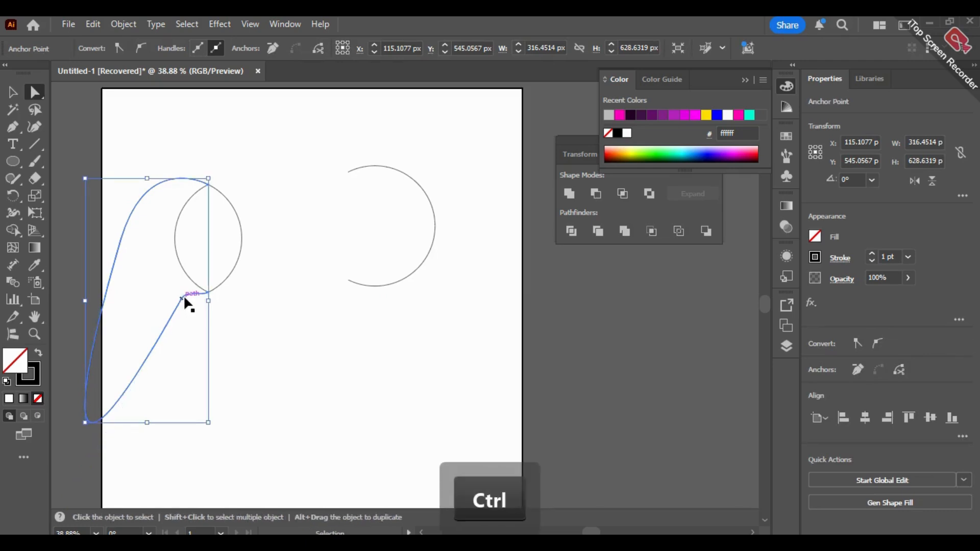
pyautogui.hotkey('ctrl', 'z')
pyautogui.click(234, 357)
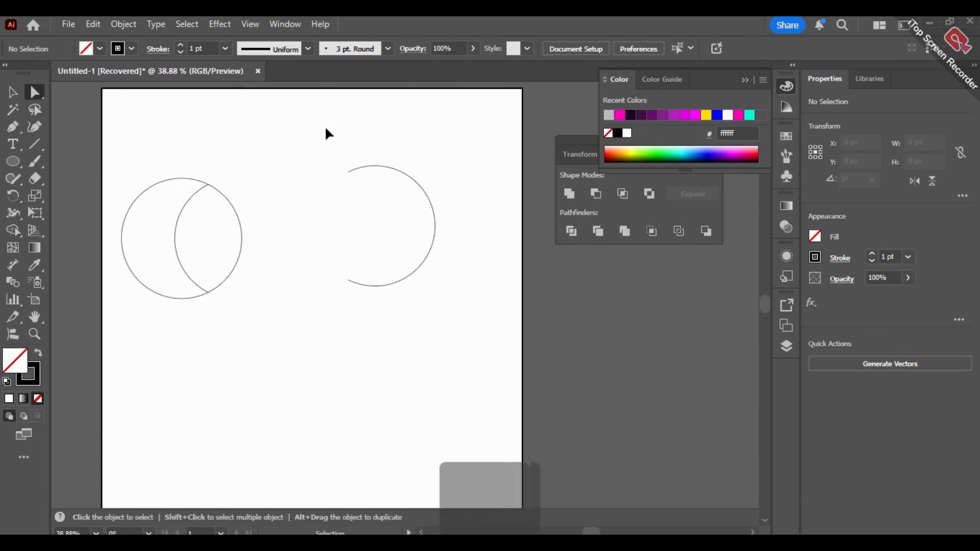
# Step: Undo the arc move, recoloring and Outline operation, restoring the two overlapping circles with the default white fill and black stroke
pyautogui.hotkey('ctrl', 'z')
pyautogui.hotkey('ctrl', 'z')
pyautogui.hotkey('ctrl', 'z')
pyautogui.hotkey('ctrl', 'z')
pyautogui.hotkey('ctrl', 'z')
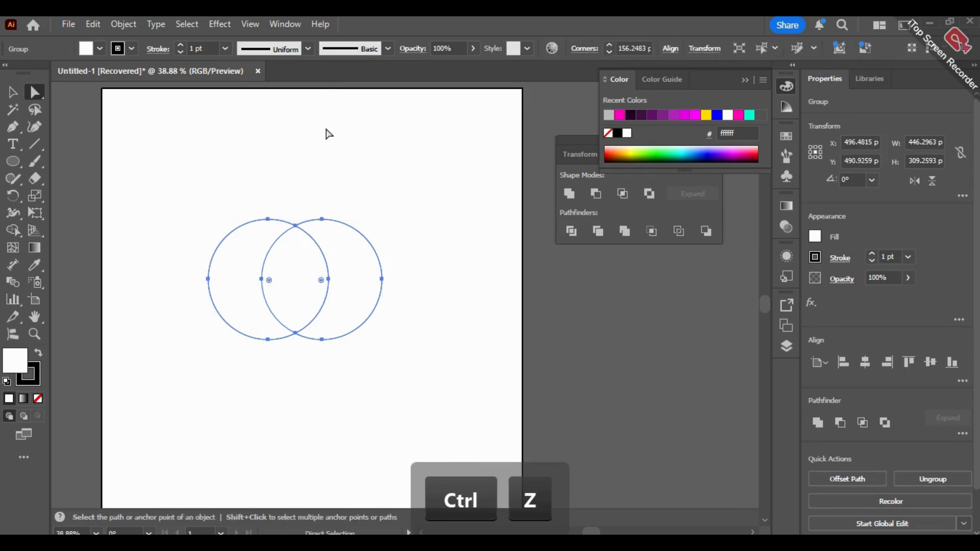
pyautogui.hotkey('ctrl', 'z')
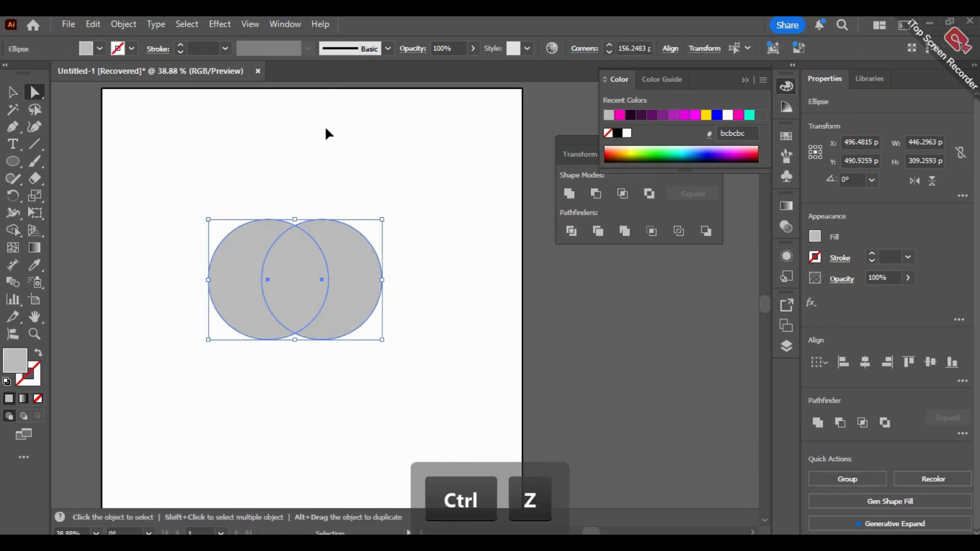
pyautogui.hotkey('ctrl', 'shift', 'z')
pyautogui.hotkey('ctrl', 'shift', 'z')
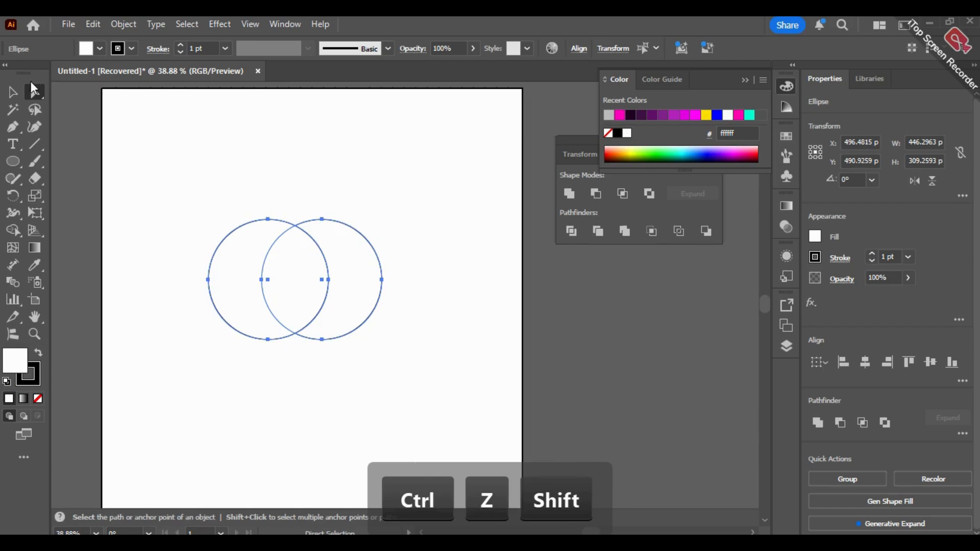
# Step: Apply the Minus Back pathfinder to the two overlapping circles and undo it
pyautogui.click(704, 232)
pyautogui.click(704, 232)
pyautogui.press('v')
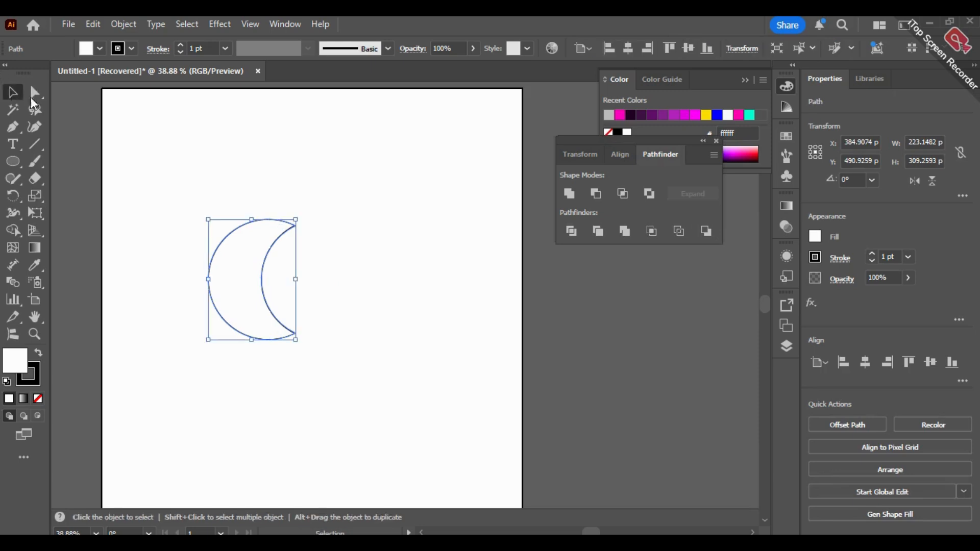
pyautogui.click(446, 198)
pyautogui.hotkey('ctrl', 'z')
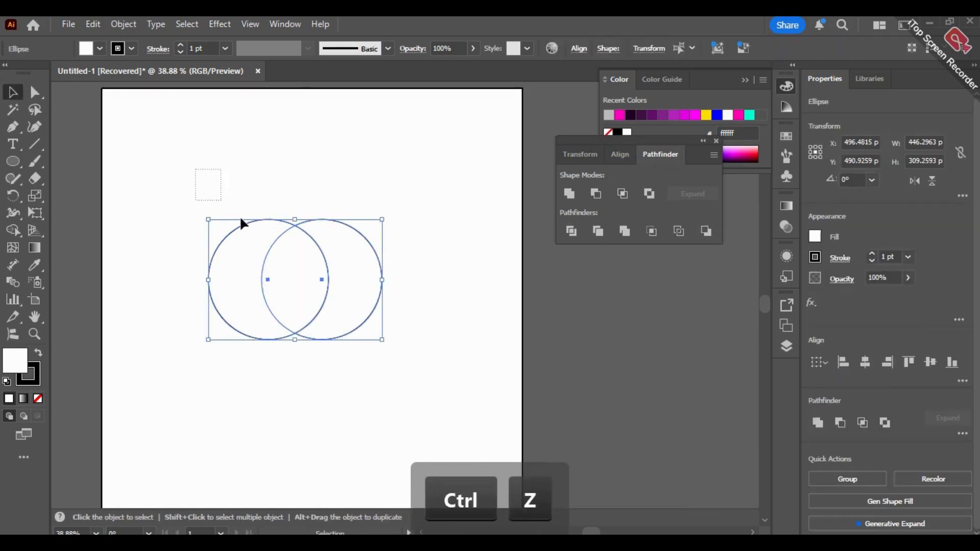
# Step: Duplicate the pair of overlapping circles and arrange the two pairs one above the other with a gap between them
pyautogui.moveTo(325, 278); pyautogui.dragTo(317, 164)
pyautogui.moveTo(169, 255); pyautogui.dragTo(357, 398)
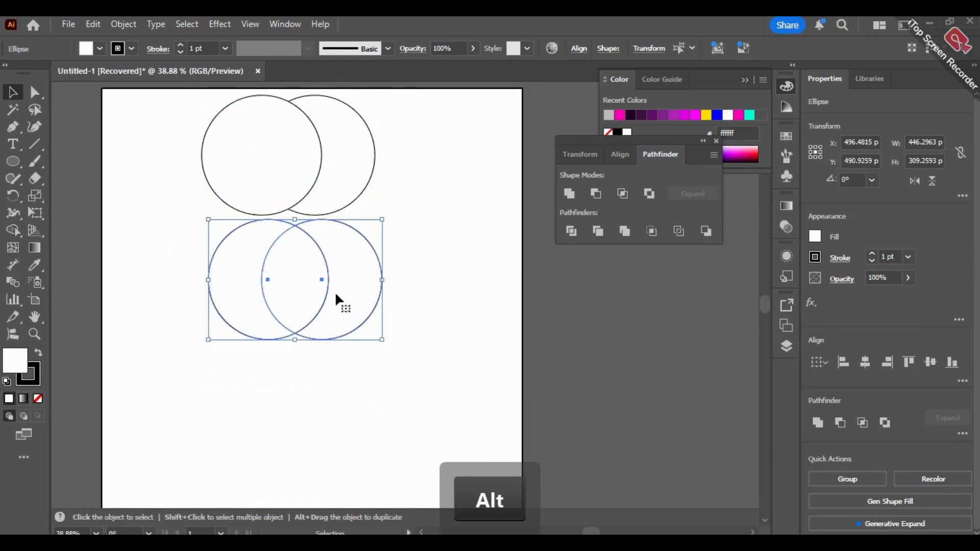
pyautogui.moveTo(334, 291); pyautogui.dragTo(335, 392)
pyautogui.click(199, 136)
pyautogui.moveTo(122, 120); pyautogui.dragTo(362, 255)
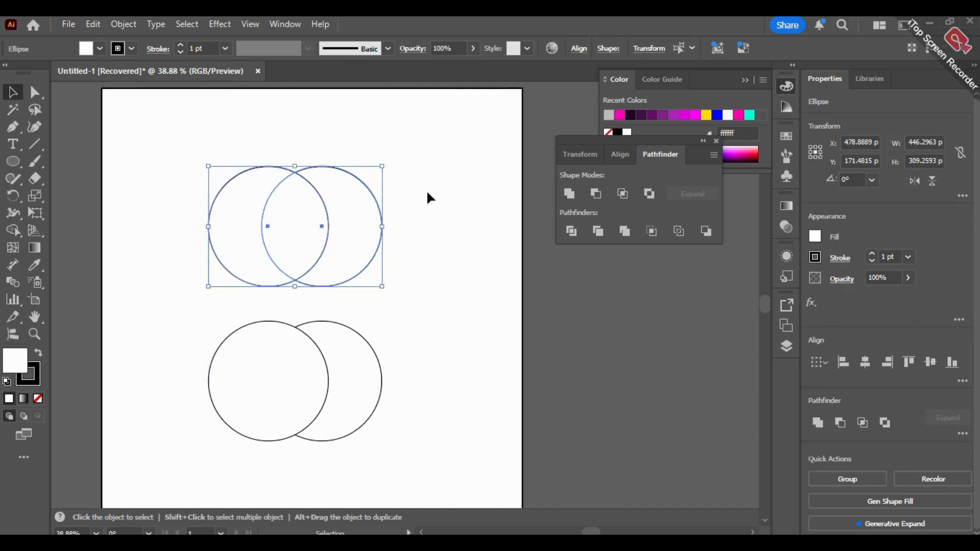
# Step: Apply Minus Front to the upper pair of circles and Minus Back to the lower pair
pyautogui.click(429, 193)
pyautogui.moveTo(480, 176); pyautogui.dragTo(286, 260)
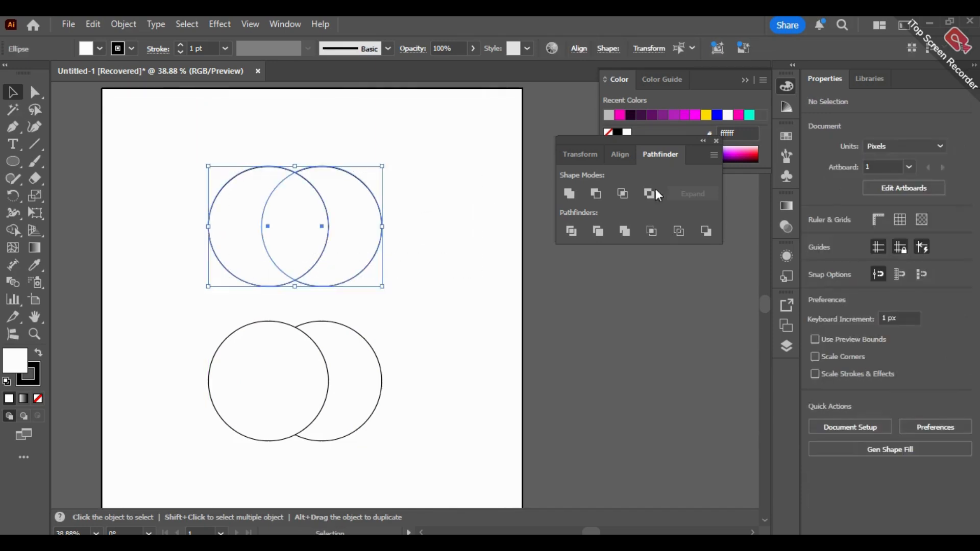
pyautogui.click(598, 191)
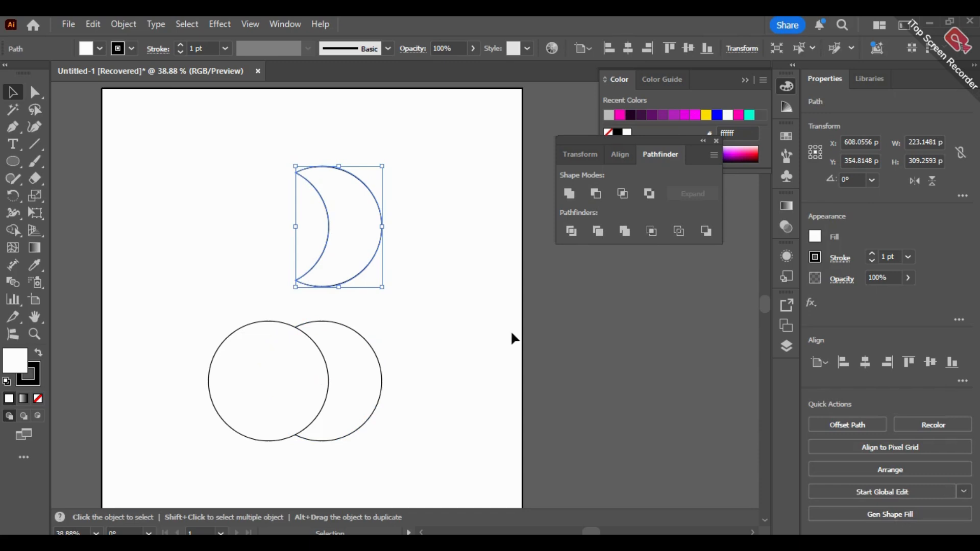
pyautogui.moveTo(510, 331); pyautogui.dragTo(276, 393)
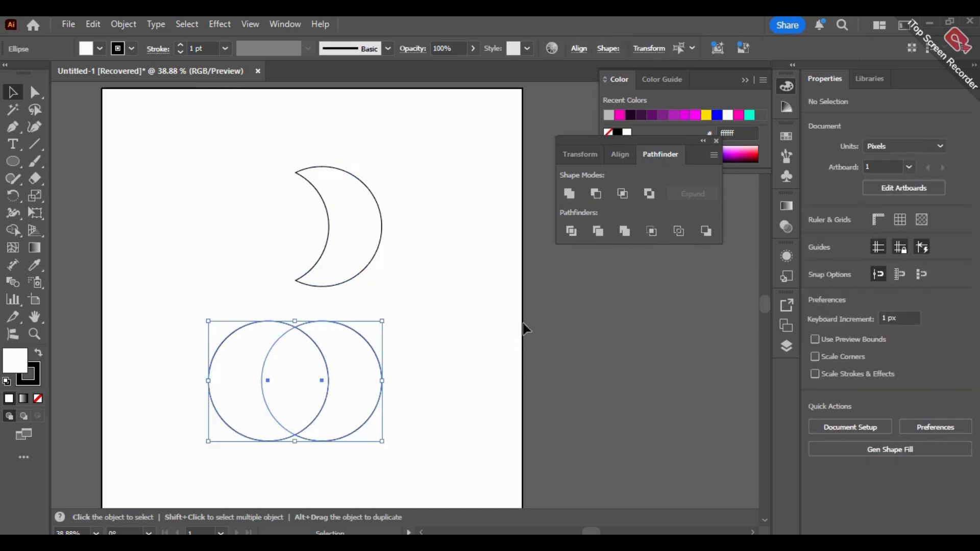
pyautogui.click(706, 232)
pyautogui.click(574, 354)
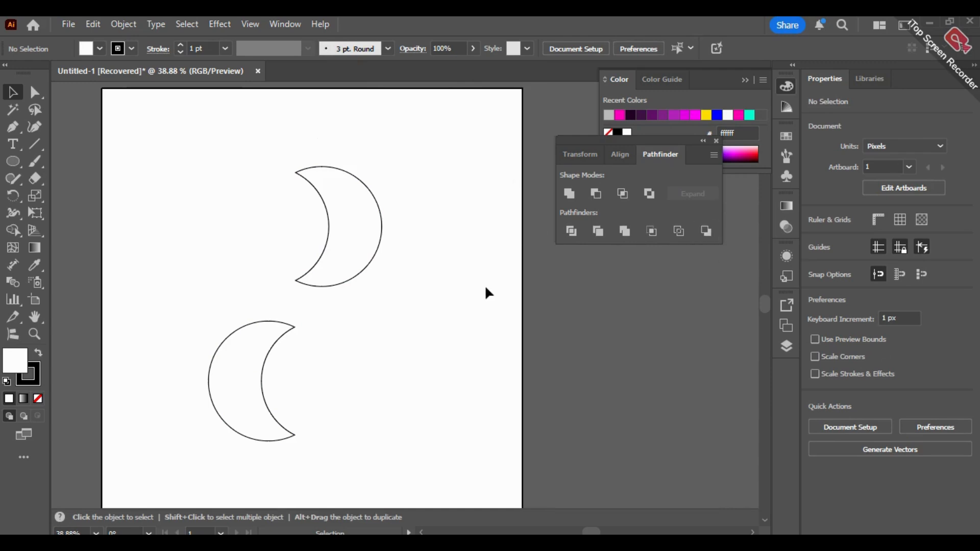
# Step: Delete both crescents from the artboard
pyautogui.moveTo(418, 189); pyautogui.dragTo(224, 461)
pyautogui.press('BackSpace')
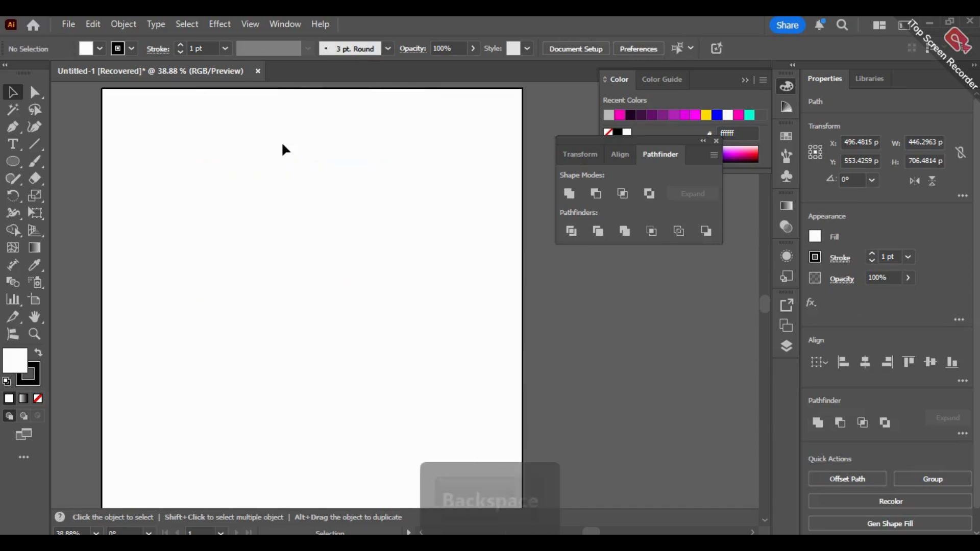